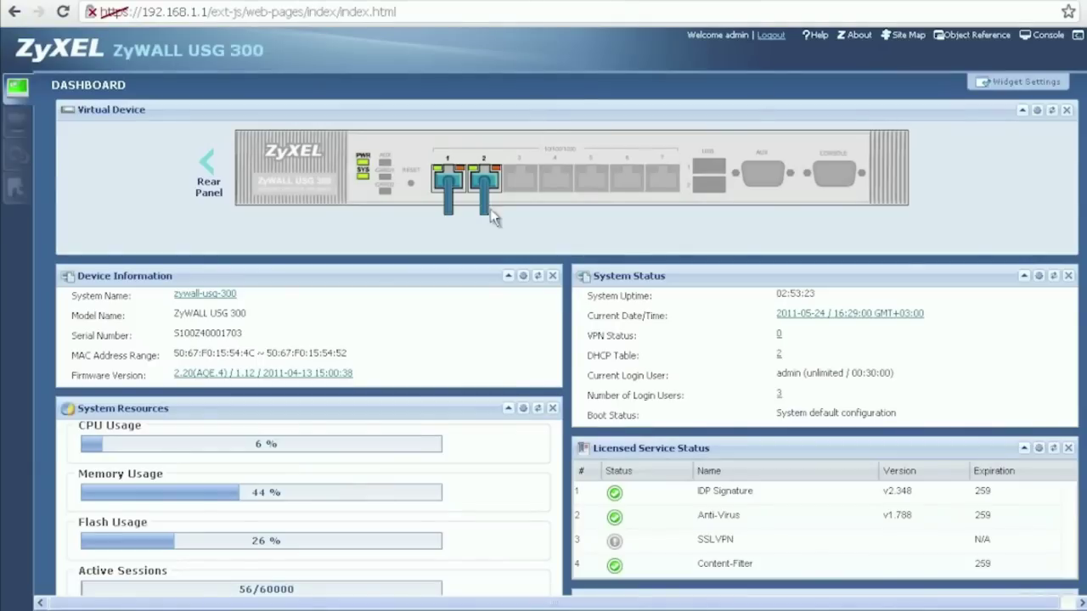
Review the Reserve settings of the ge1 clients in the dashboard's DHCP table and close the table
click(16, 160)
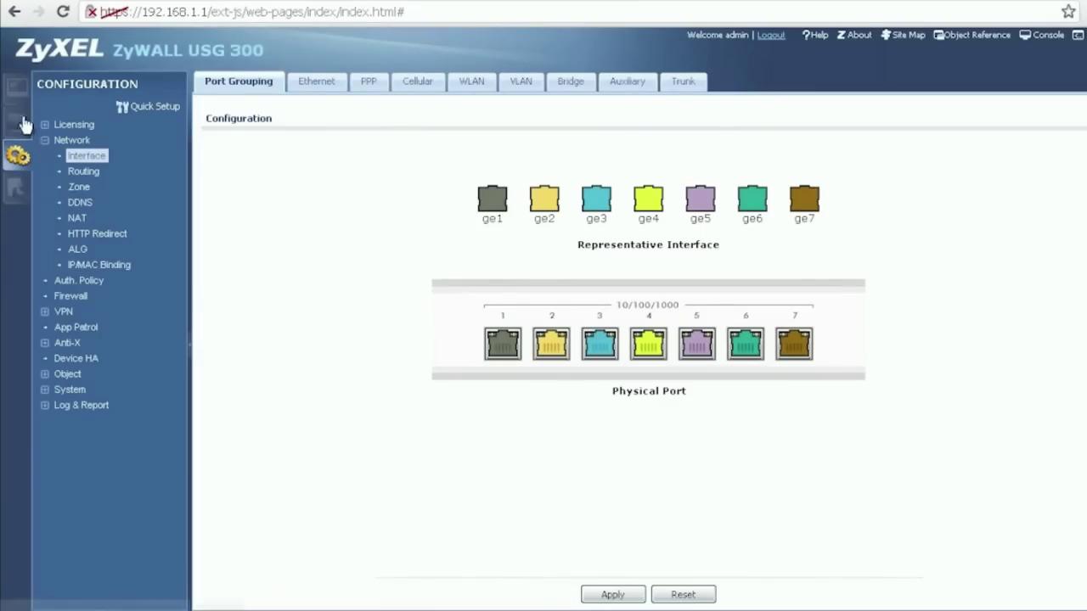
click(17, 90)
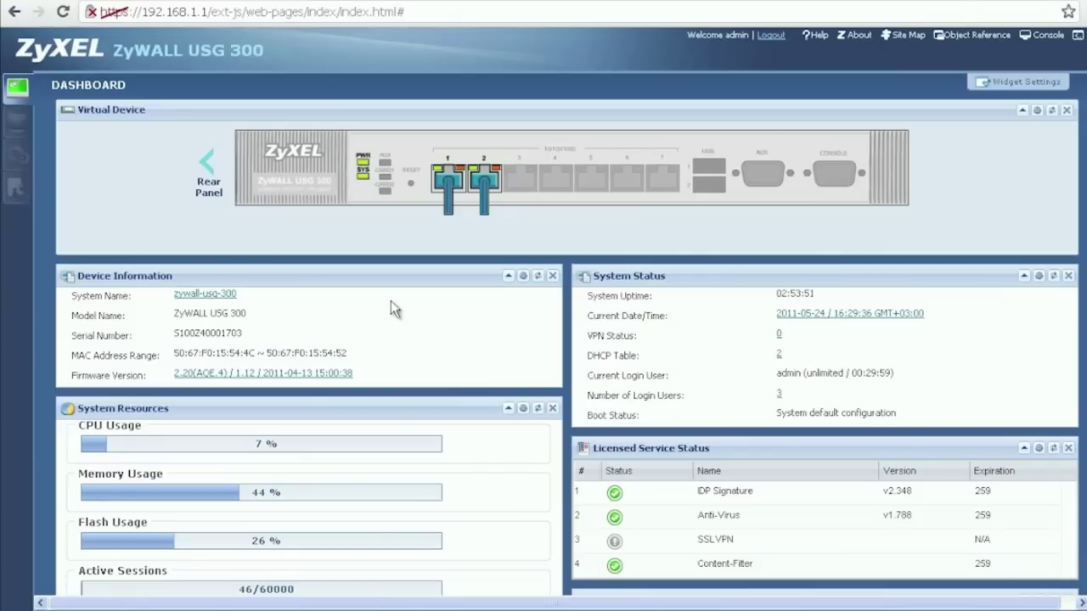
click(779, 356)
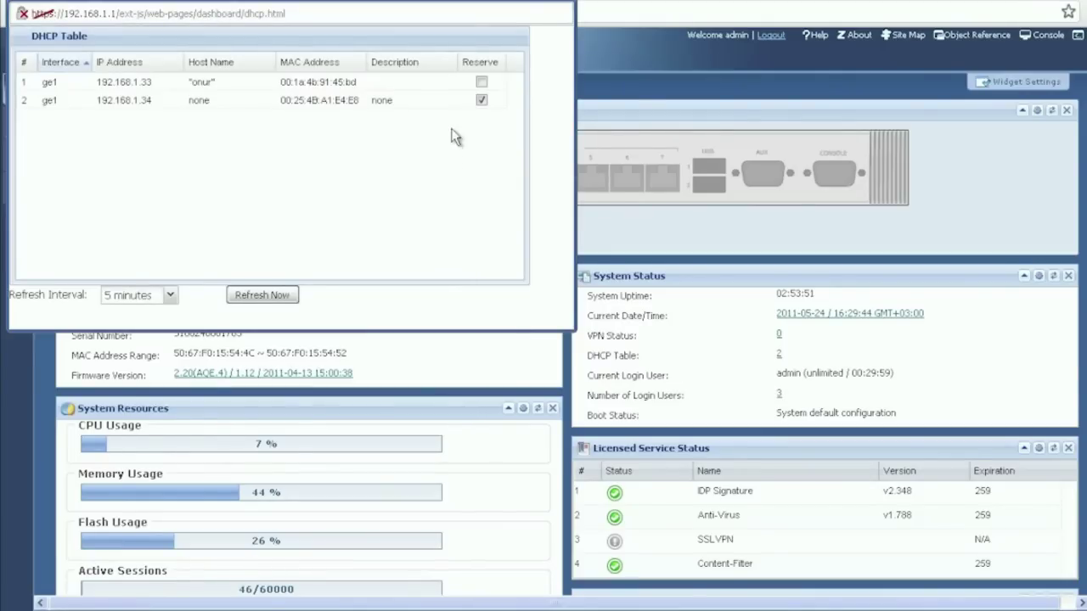
click(481, 82)
click(481, 100)
click(566, 3)
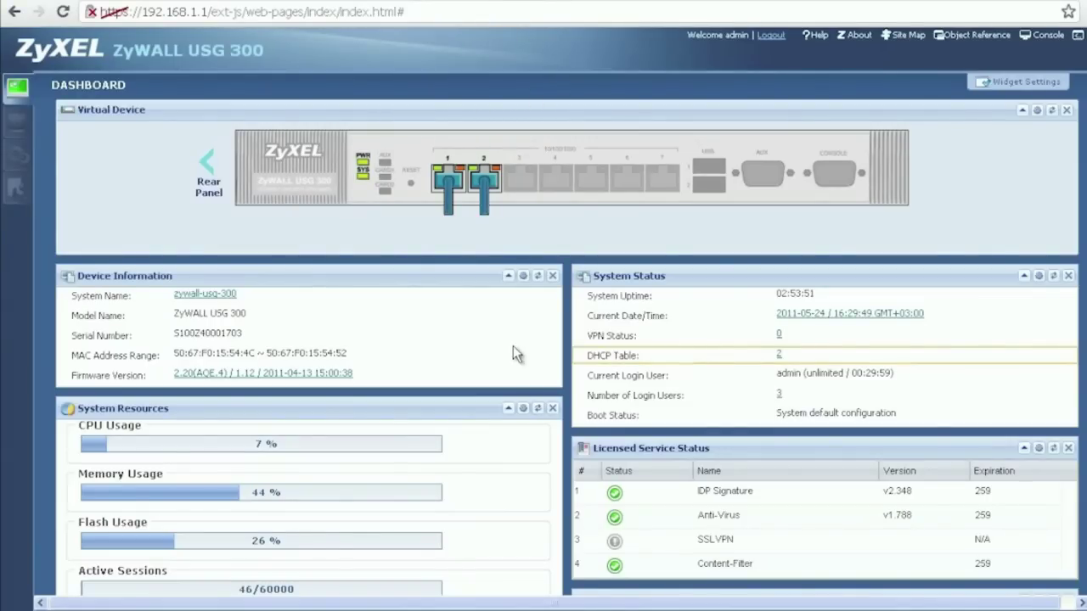
Open the firewall configuration and inspect the priority 1 rule from LAN to WAN, including its log setting
click(19, 154)
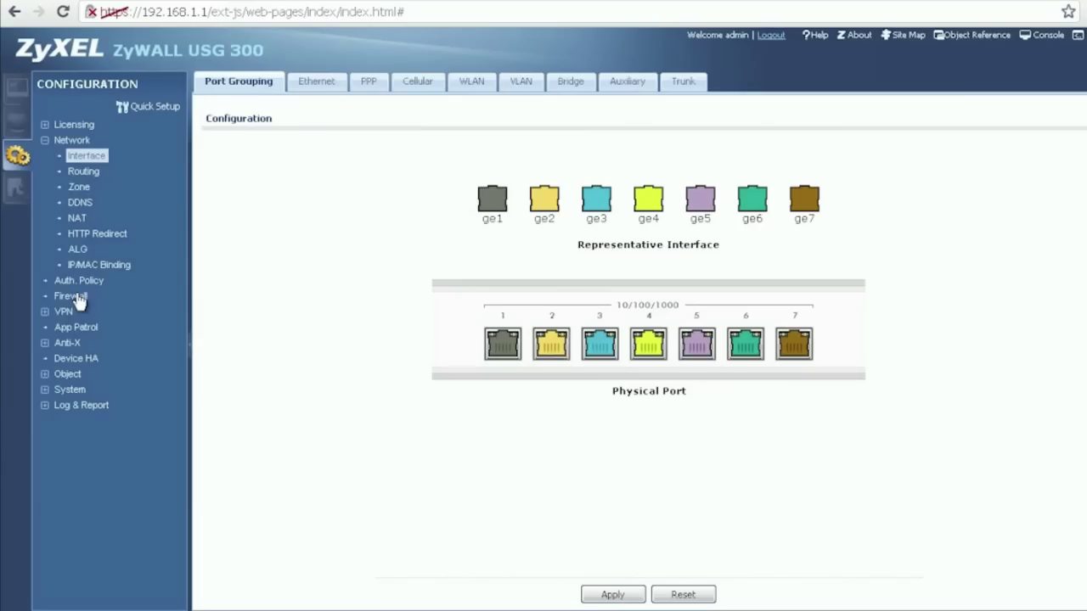
click(73, 296)
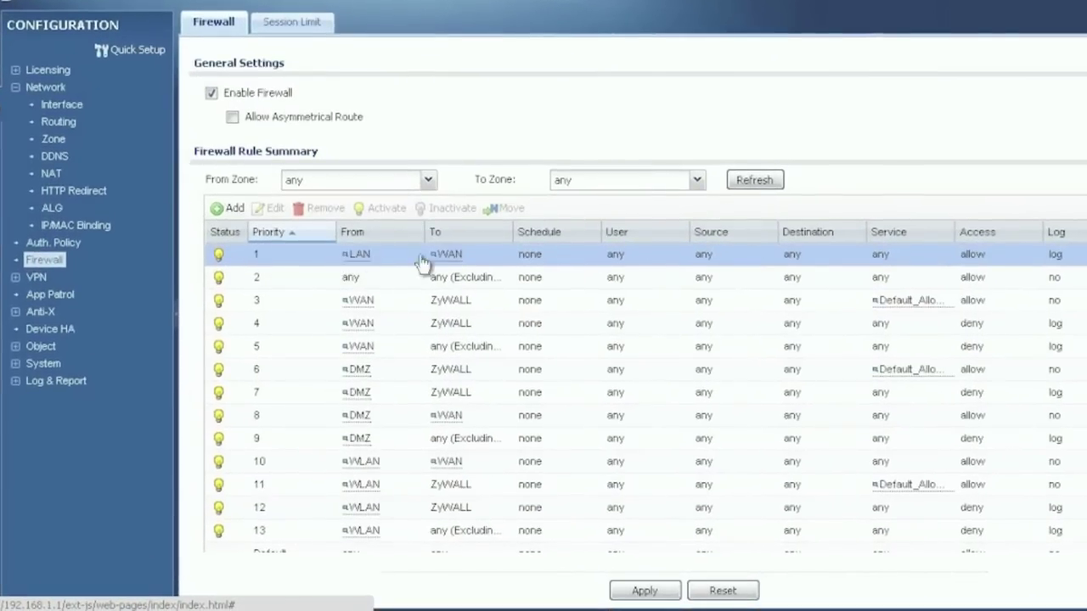
click(574, 258)
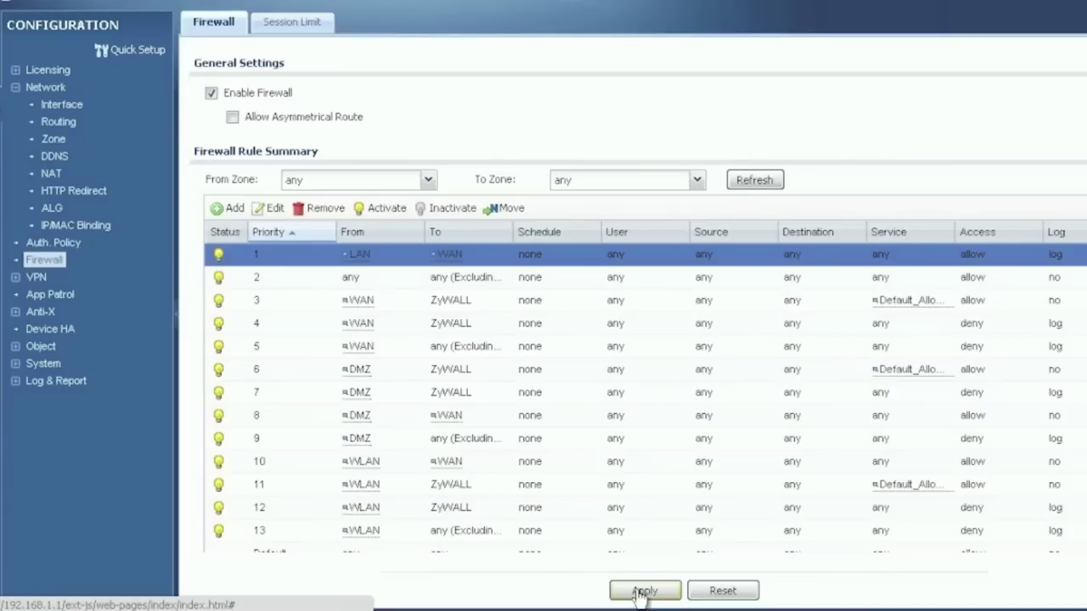
Open the Remote Server 1 entry of the log settings for editing
click(53, 384)
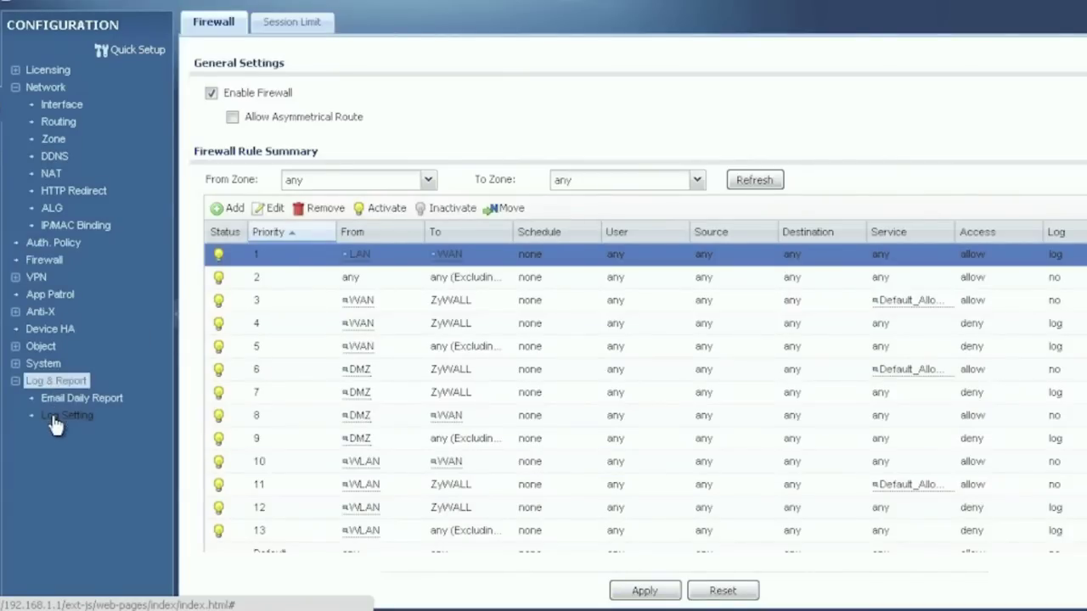
click(53, 416)
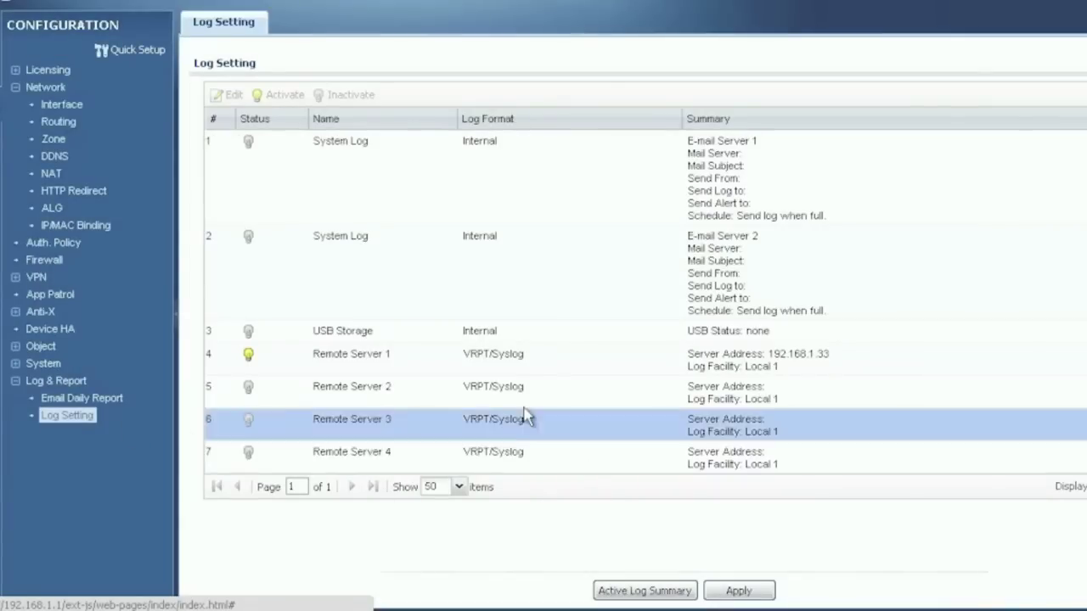
click(461, 364)
double_click(458, 361)
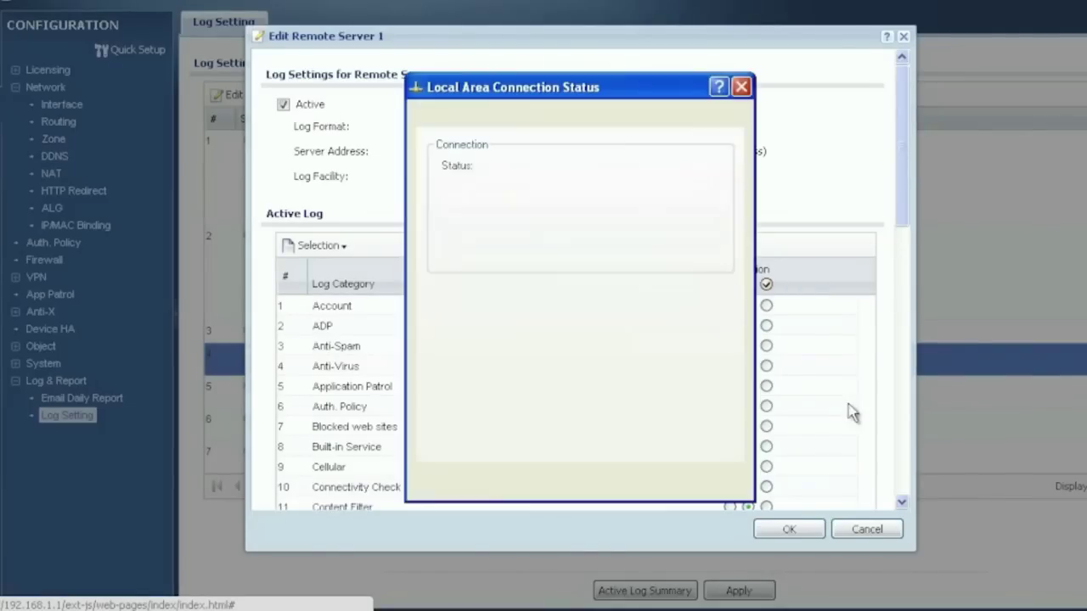
Check the PC's IP address in the Local Area Connection status, close it, and accept the Remote Server 1 log settings
drag(590, 101, 868, 82)
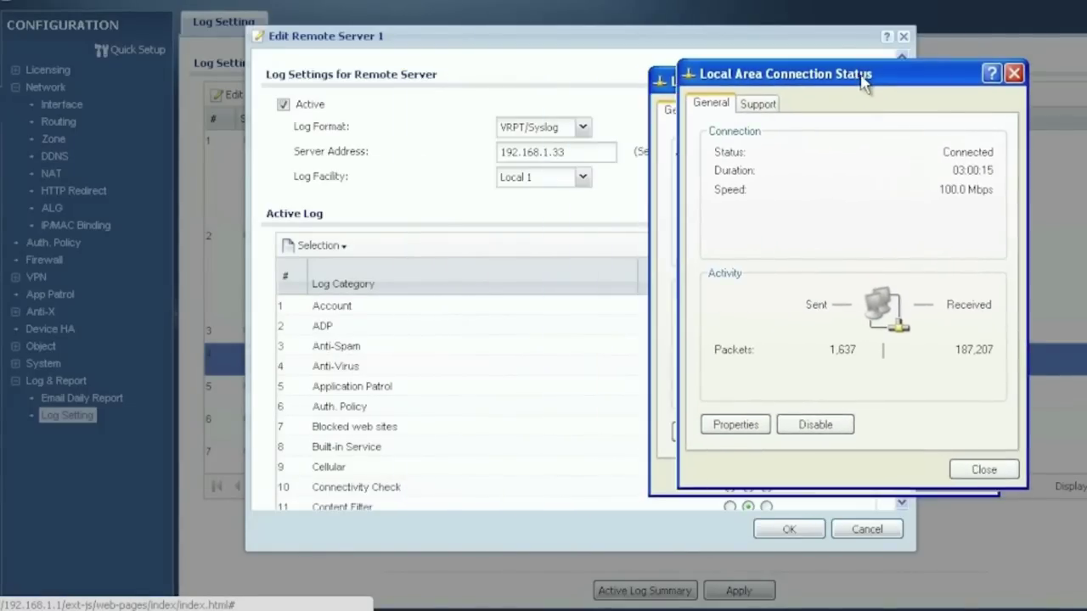
click(763, 104)
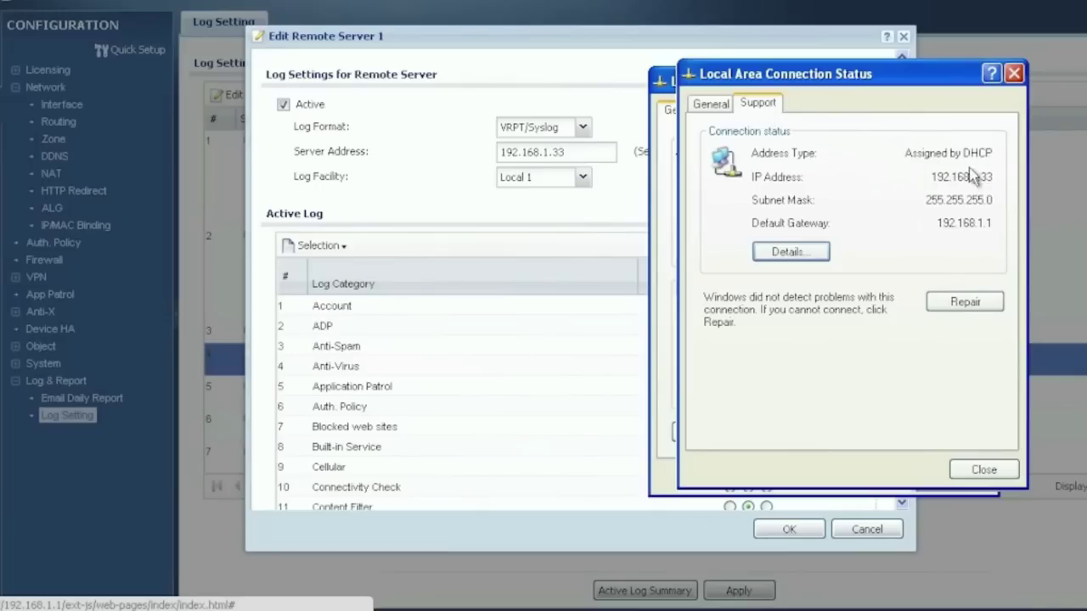
click(981, 469)
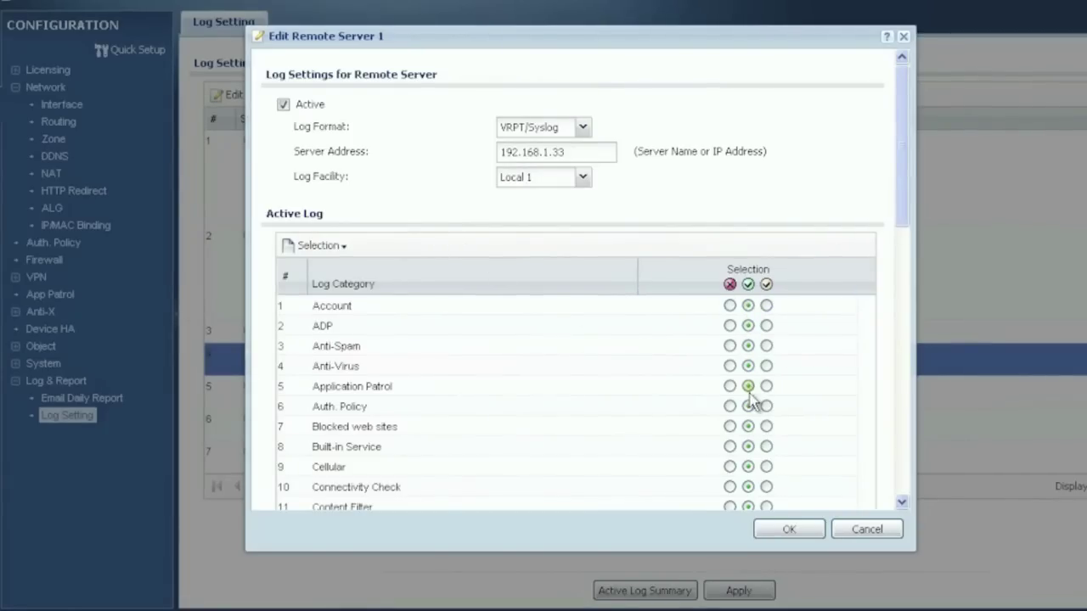
click(784, 535)
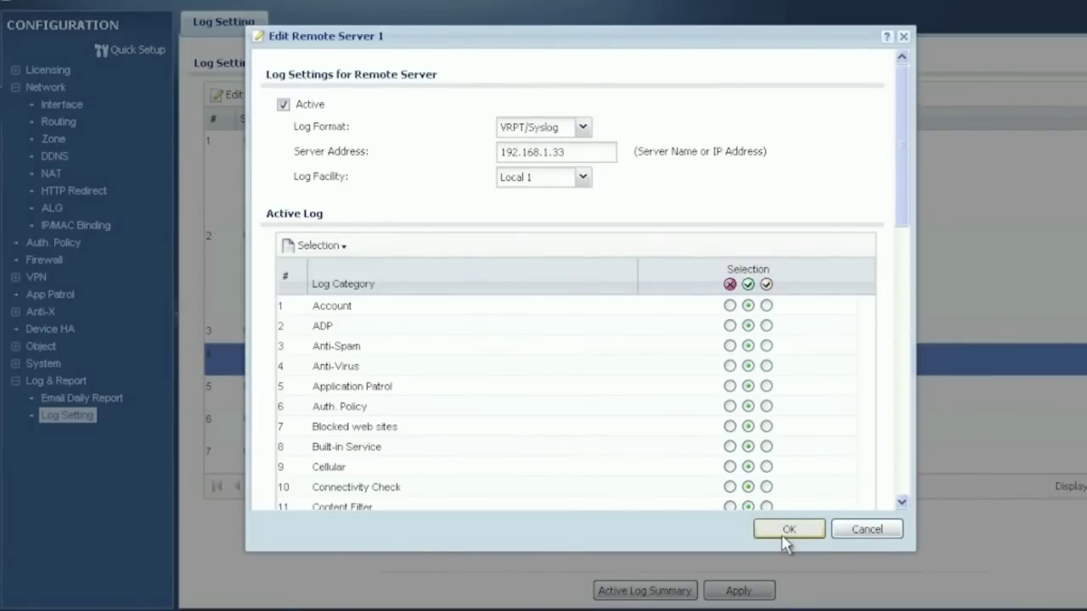
click(587, 311)
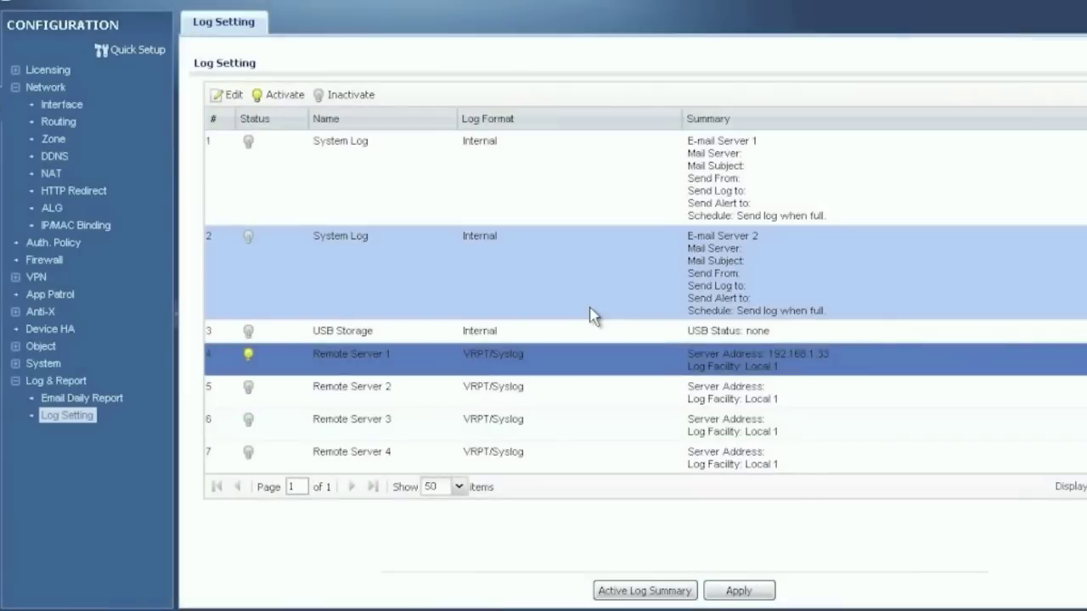
Switch to the Windows Control Panel and open the exceptions of Windows Firewall
click(7, 85)
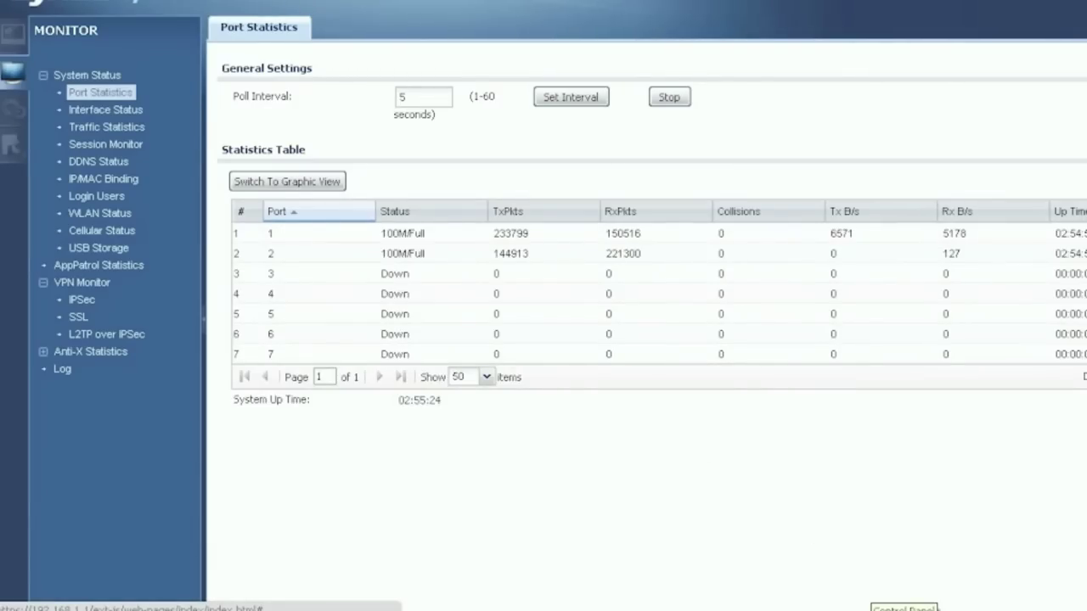
click(904, 610)
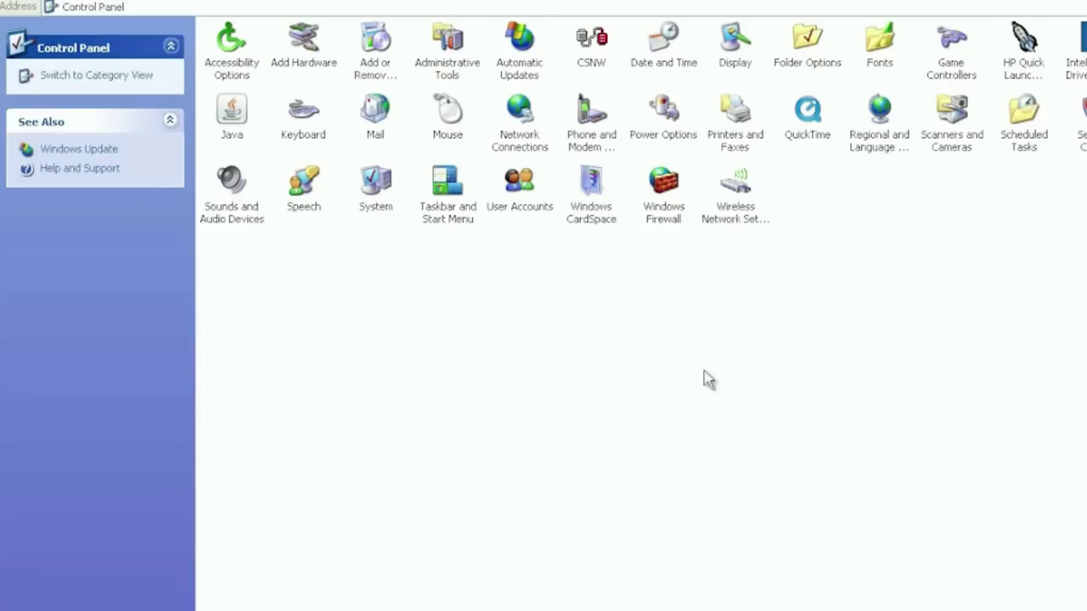
click(662, 207)
double_click(664, 211)
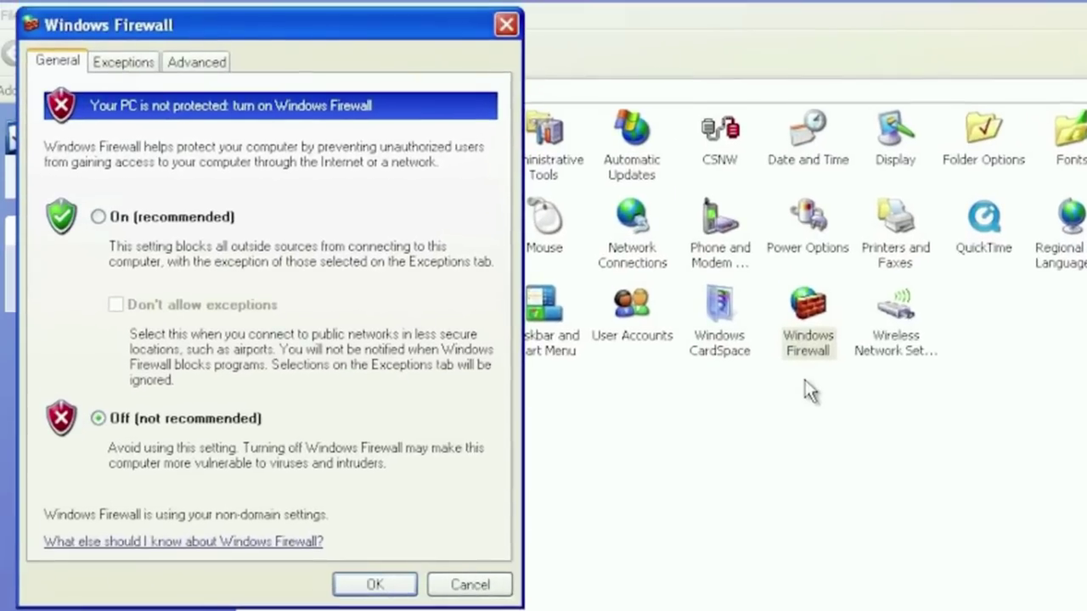
click(108, 62)
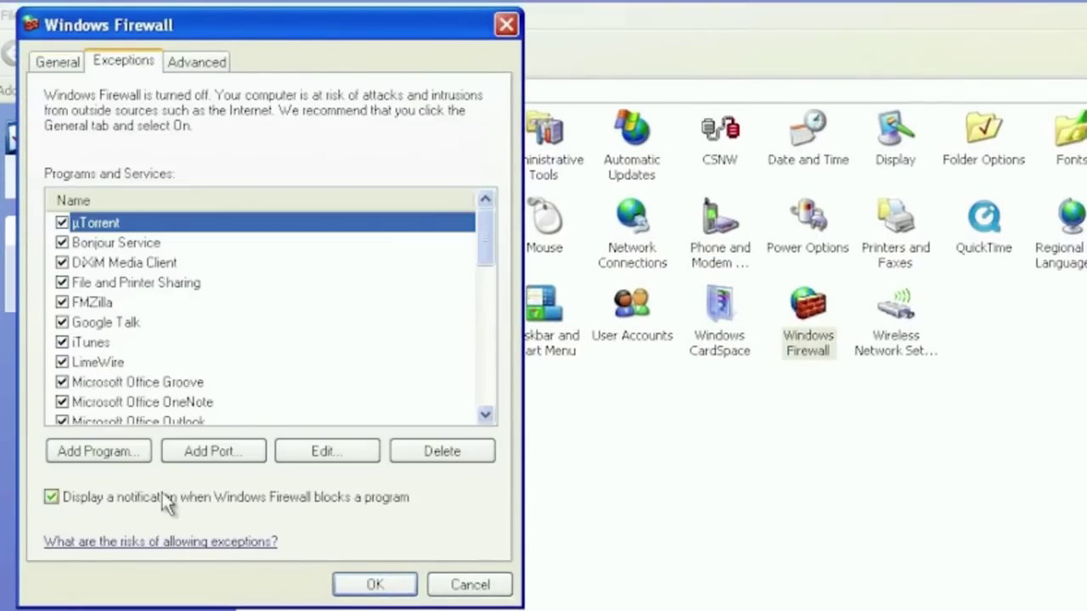
Fill in a firewall port exception named loganalyzer for UDP port 514, then cancel it and close Windows Firewall without saving
click(240, 453)
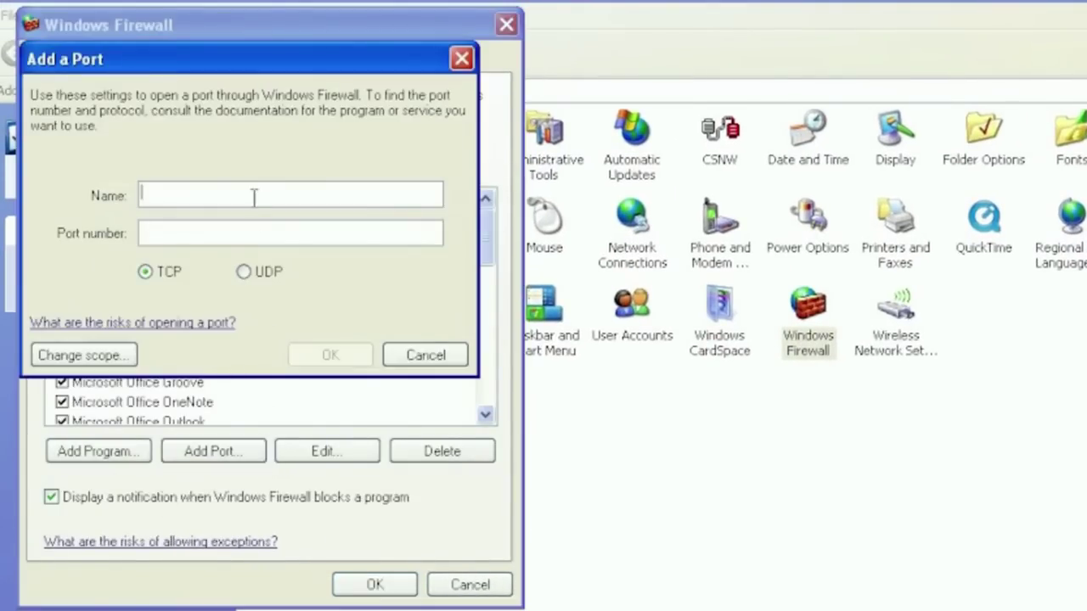
text(loganalyzer)
key(Tab)
text(514)
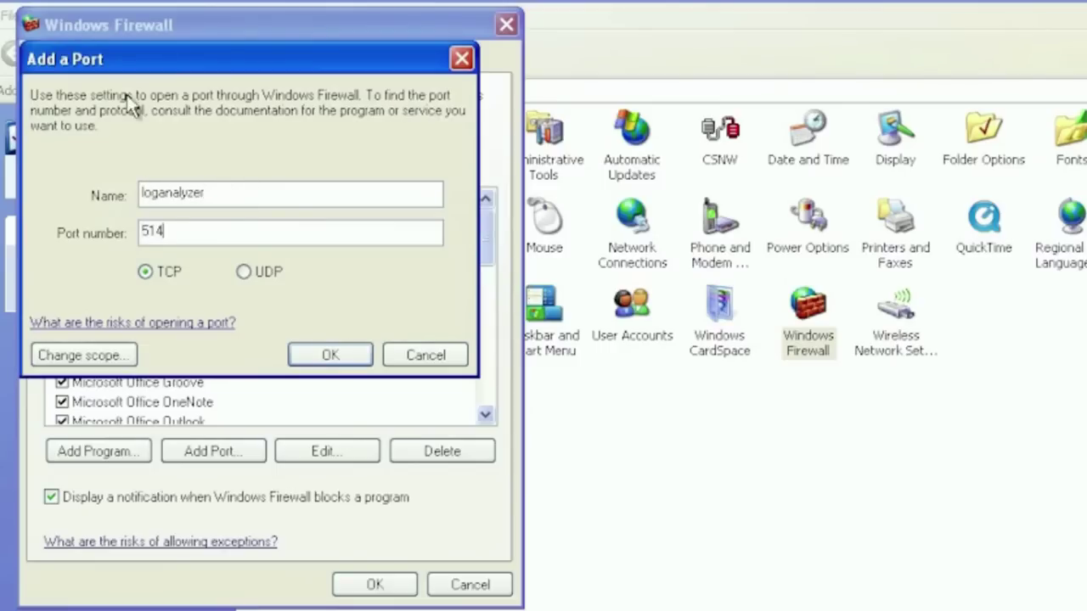
click(267, 270)
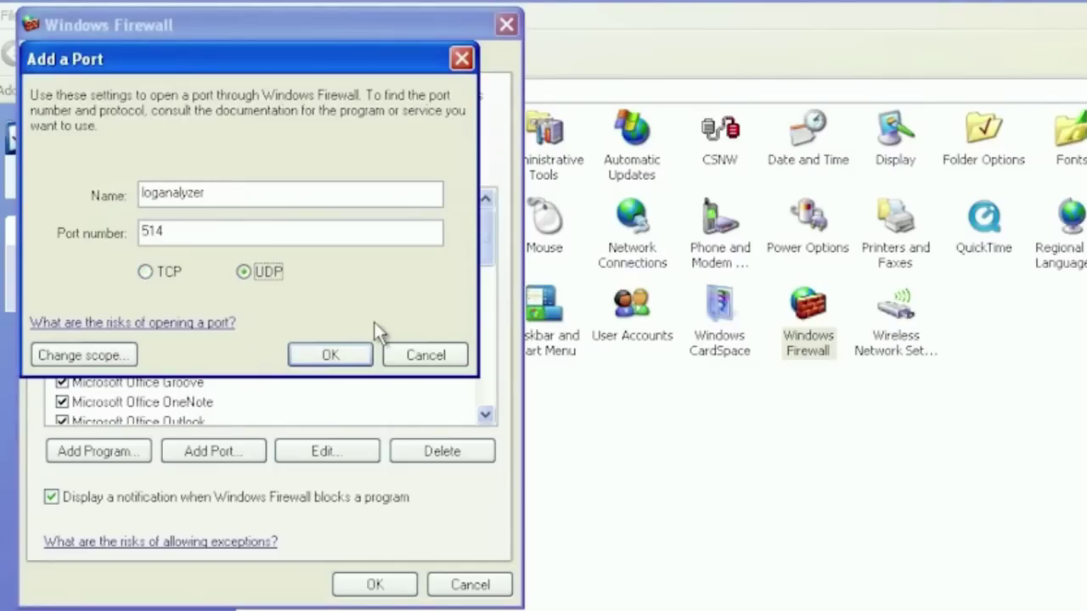
click(420, 357)
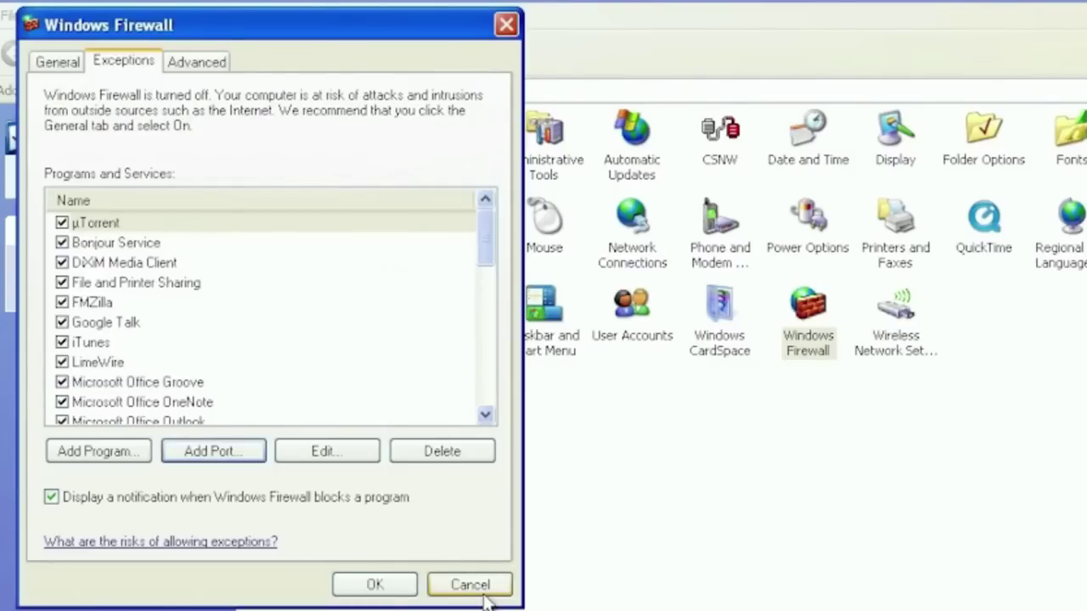
click(450, 584)
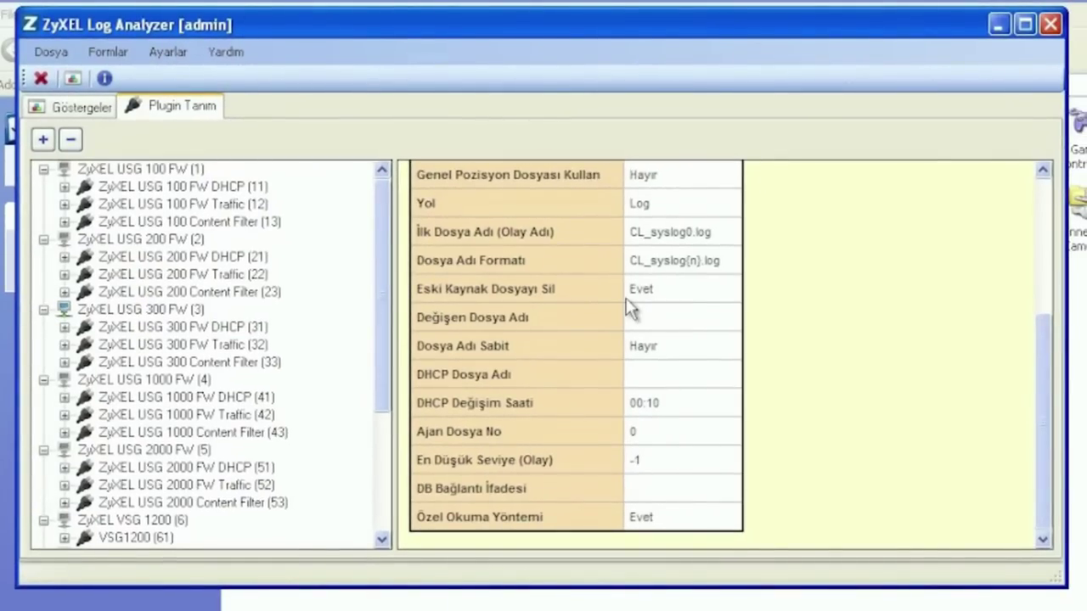
In ZyXEL Log Analyzer, close the Plugin Tanım form and reopen it
click(1048, 212)
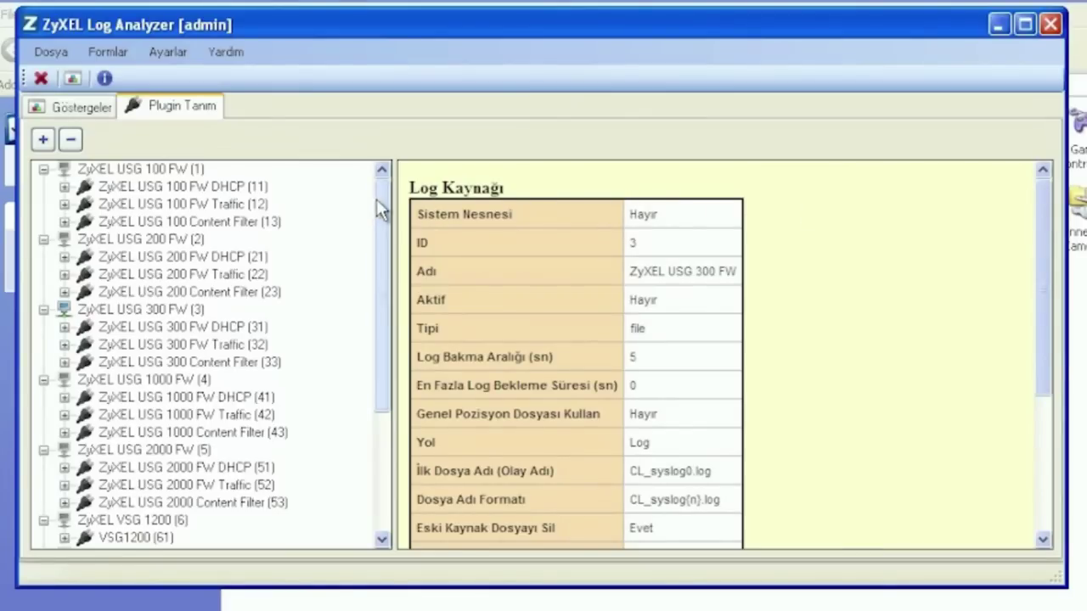
click(40, 79)
click(106, 52)
click(143, 149)
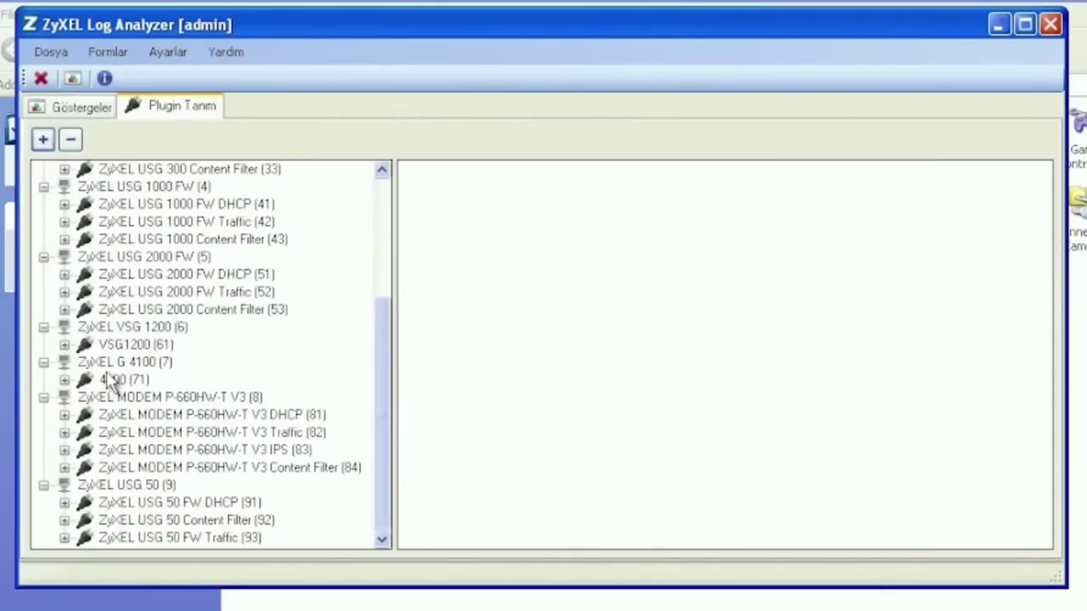
Set the ZyXEL USG 300 FW log source to Pasif, save the change, and send the plugin settings to ZyXELLogSrv
click(382, 199)
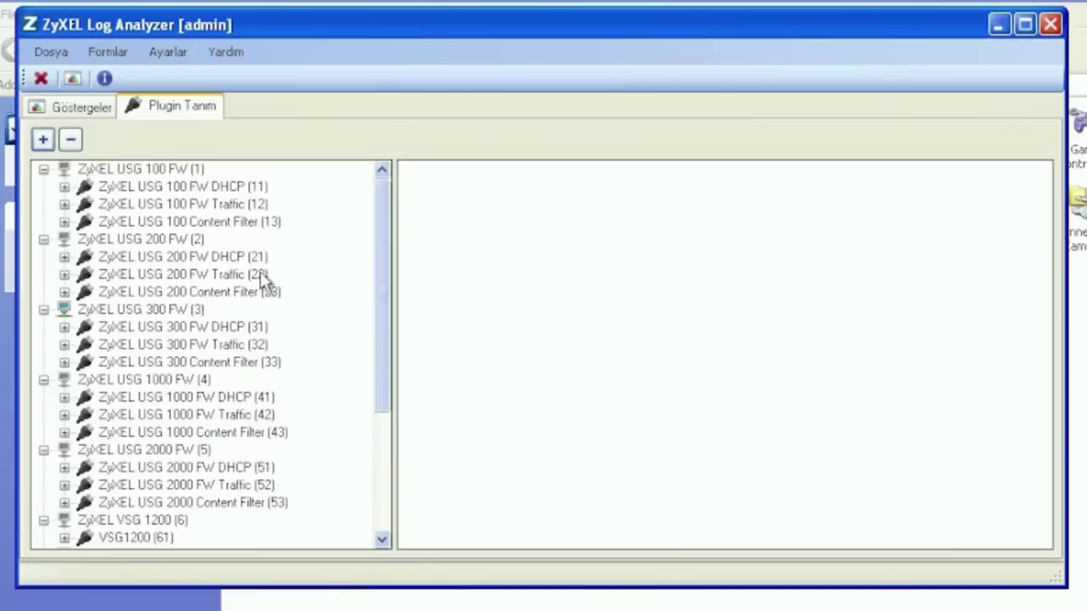
click(123, 311)
right_click(126, 312)
click(170, 349)
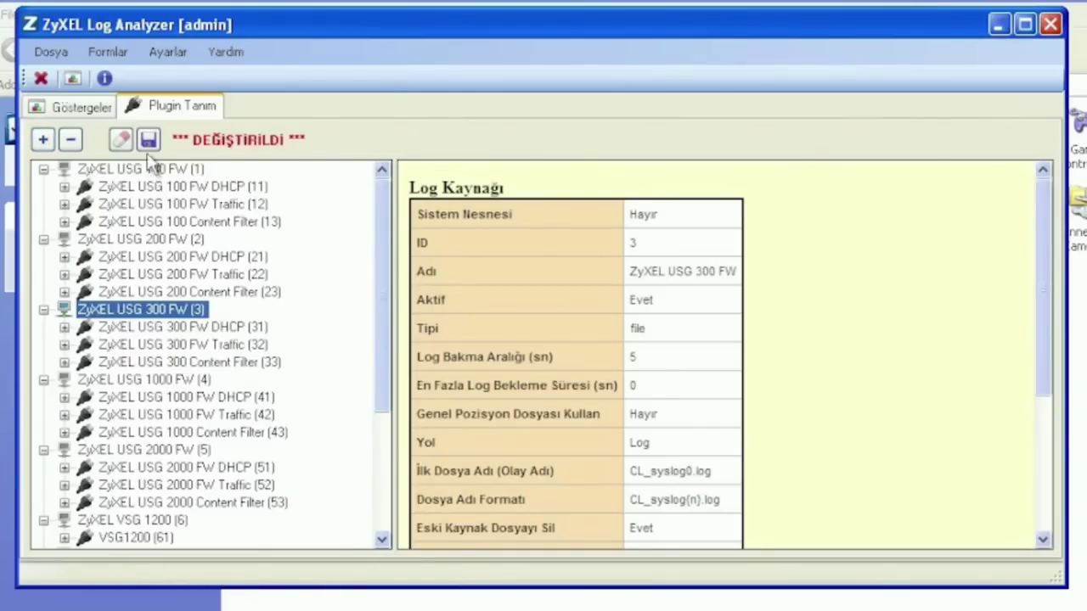
click(137, 259)
click(153, 311)
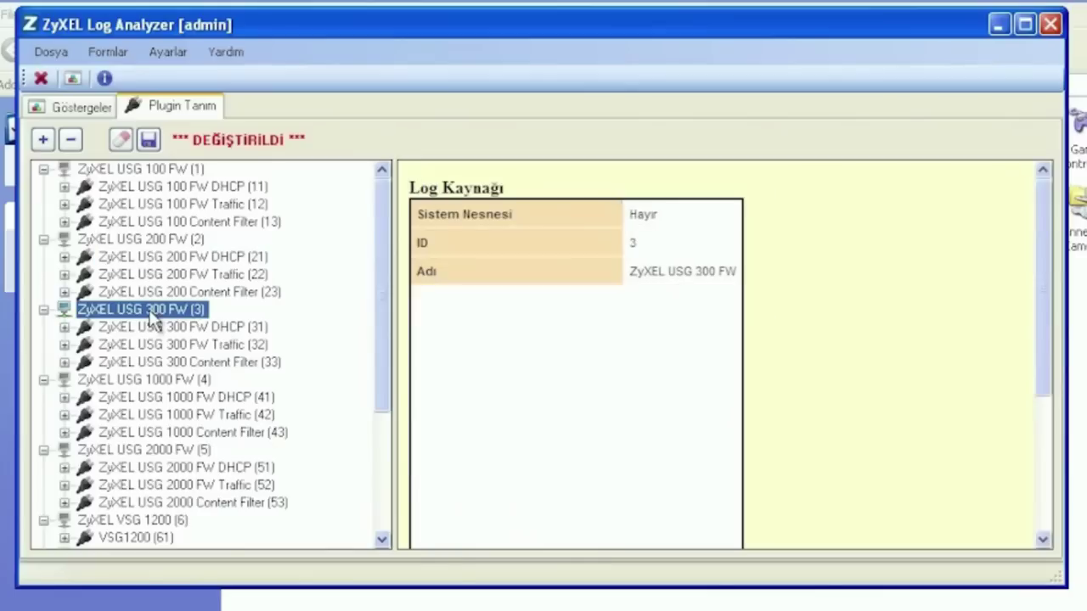
right_click(154, 312)
click(149, 139)
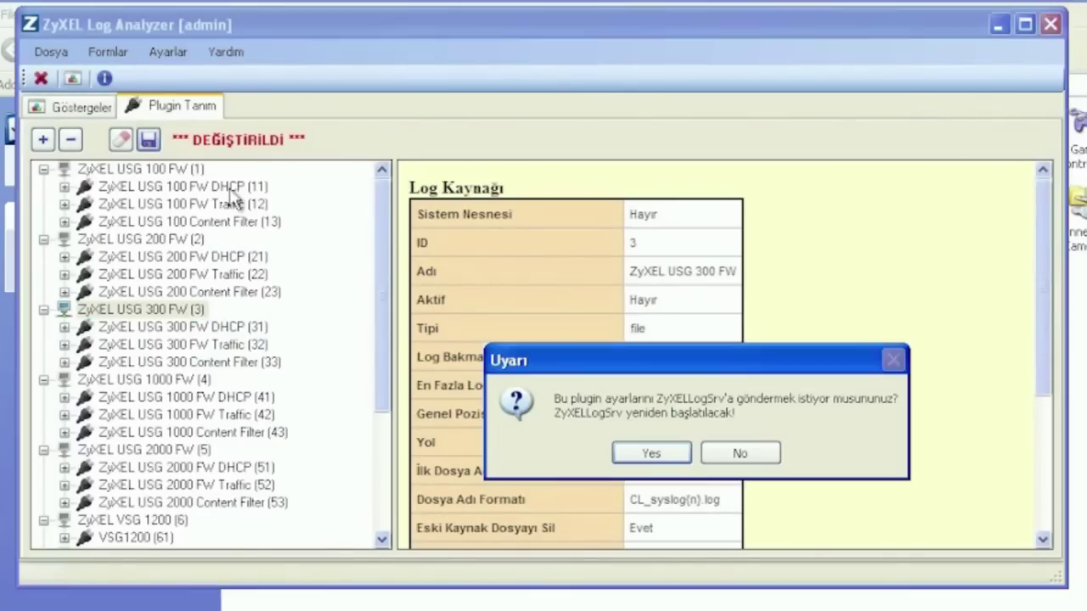
click(644, 448)
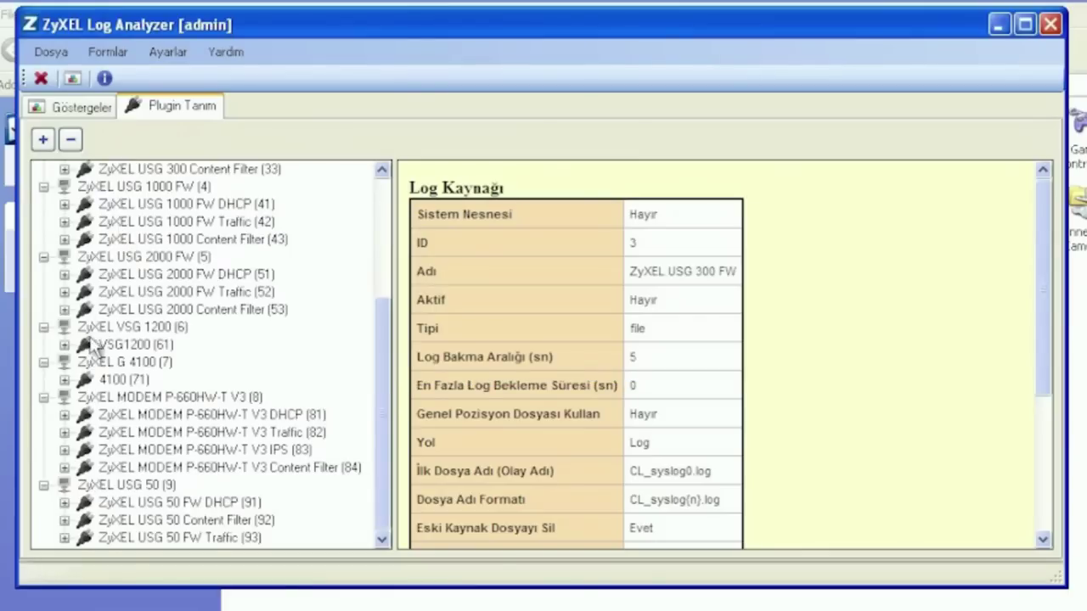
Set the ZyXEL USG 300 FW log source to Aktif, save it, and agree to restart ZyXELLogSrv with the plugin settings
click(386, 213)
click(136, 309)
right_click(146, 306)
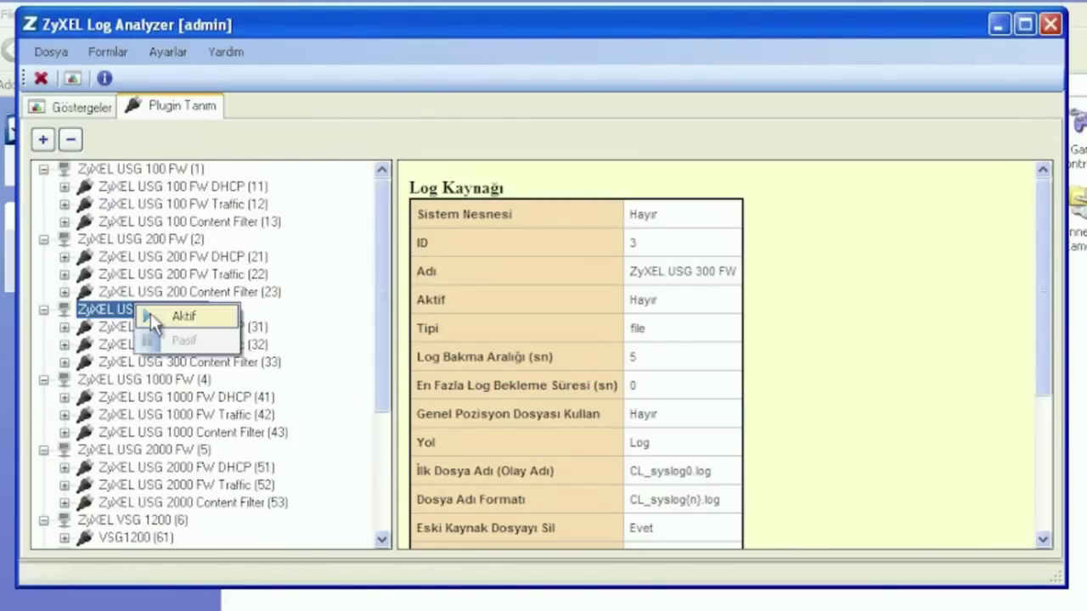
click(157, 314)
click(148, 139)
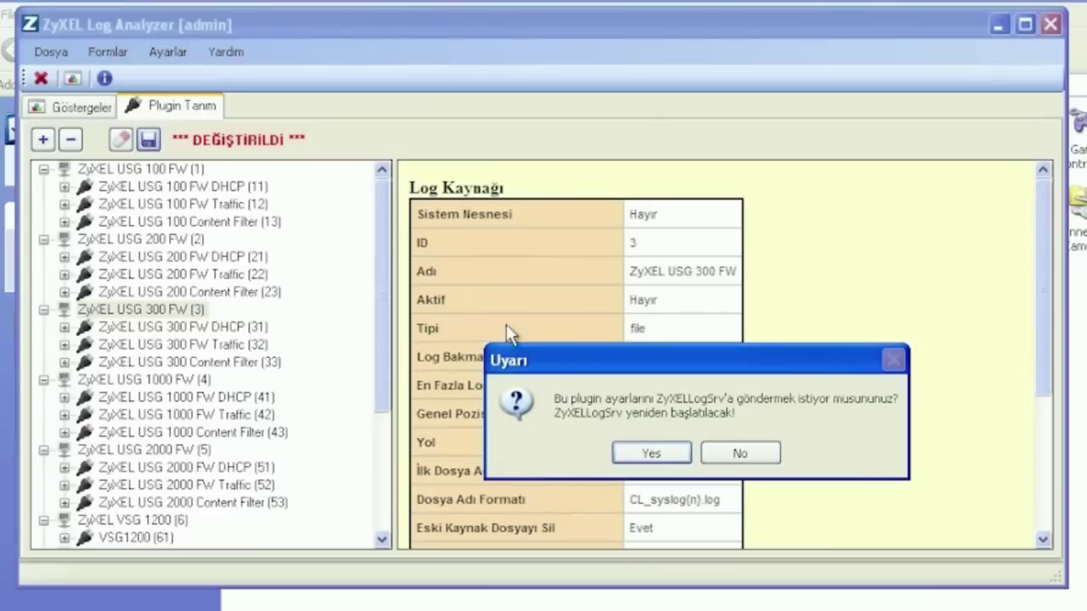
click(650, 453)
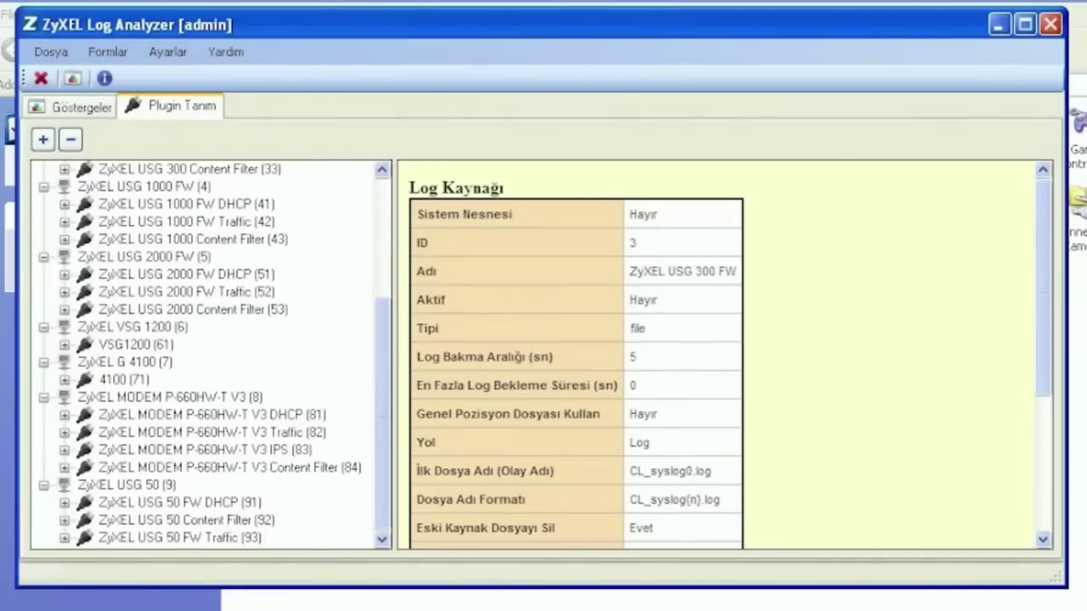
In C:\Program Files\ZyXELLogAnalyzer\Log, open CL_20110524_162906_000_3.log to examine the collected firewall entries, and close it
click(44, 2)
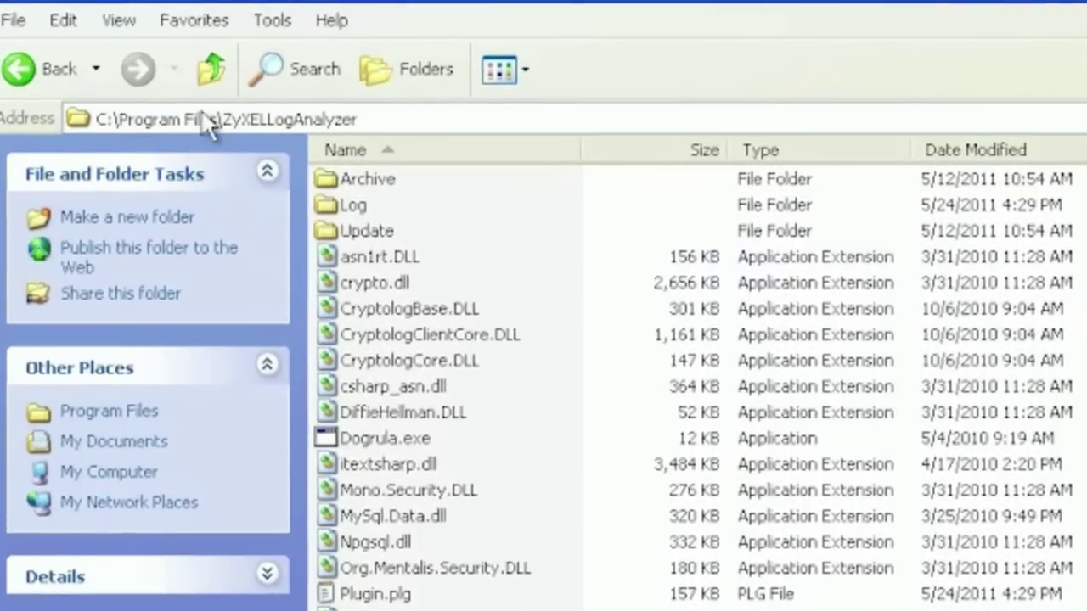
click(350, 205)
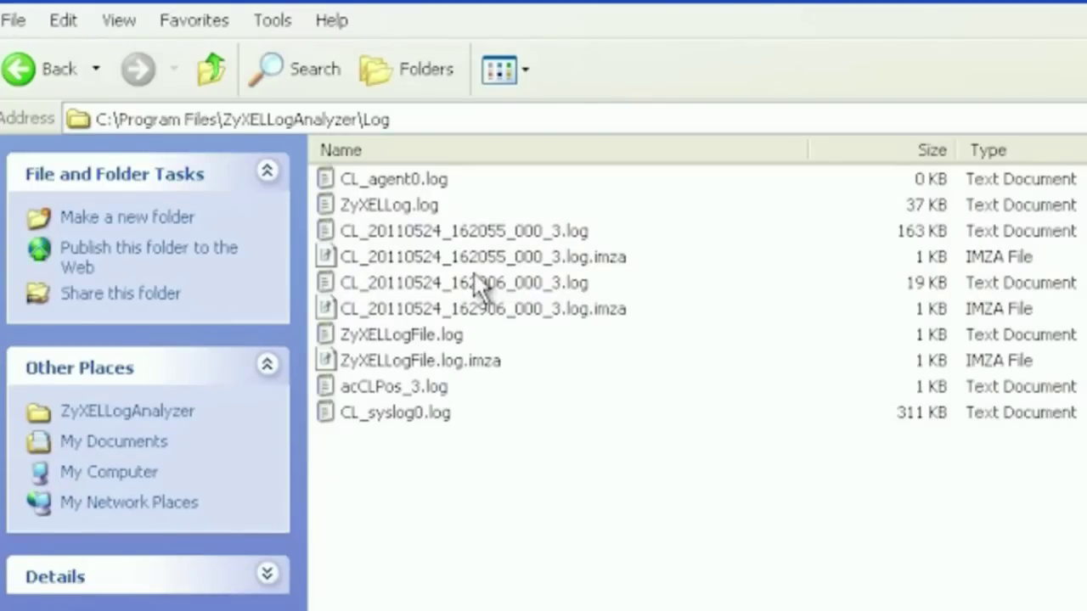
double_click(472, 282)
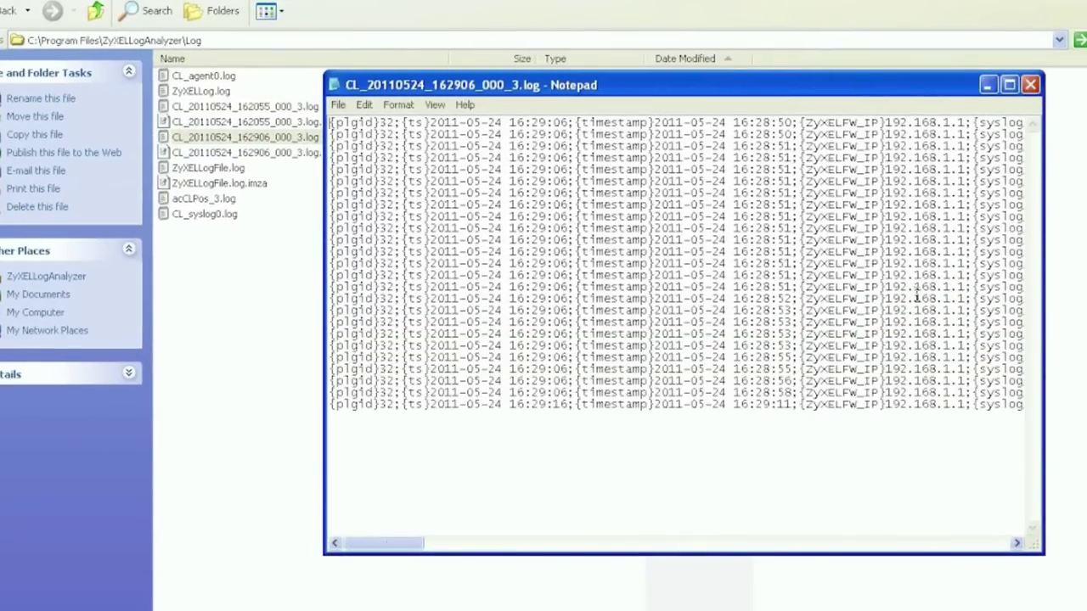
click(1030, 84)
click(421, 405)
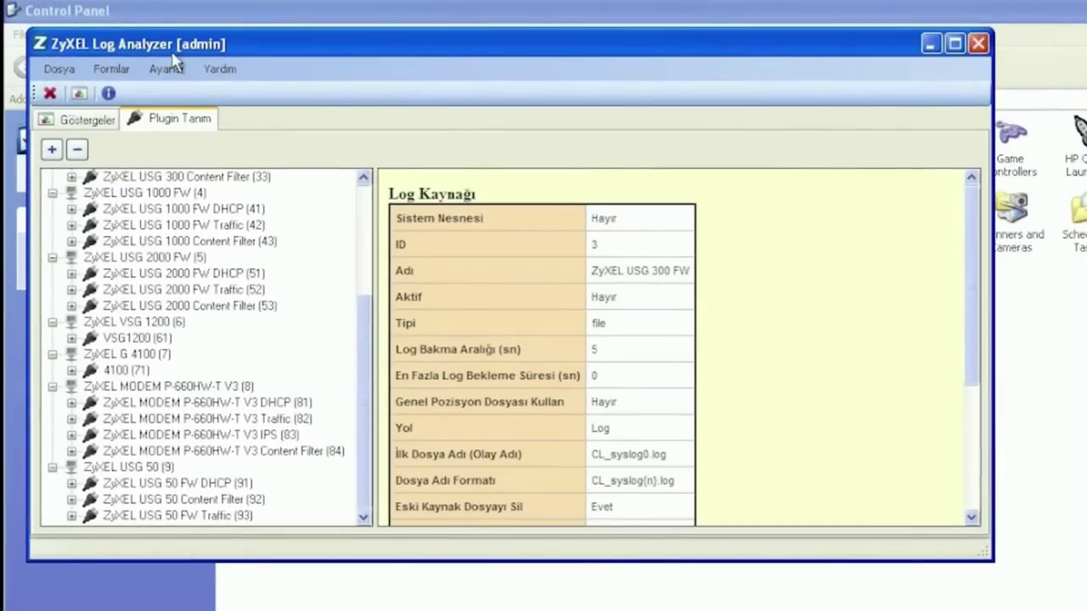
In ZyXEL Log Analyzer's Kontrol window, list the log files of all sources and verify the signature of CL_20110524_162055_000_3.log
click(163, 66)
click(195, 136)
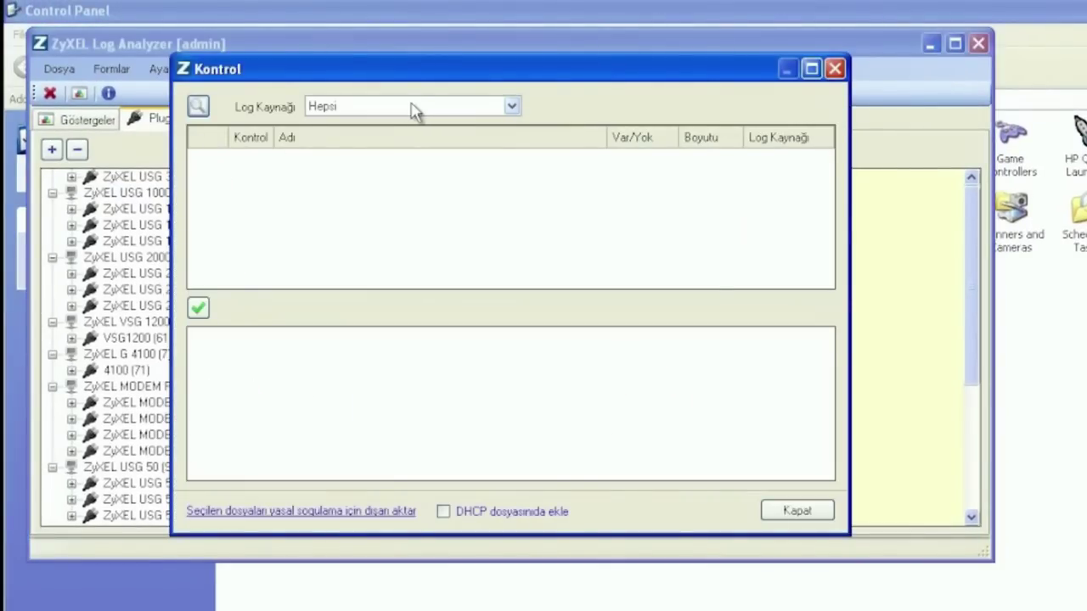
click(199, 109)
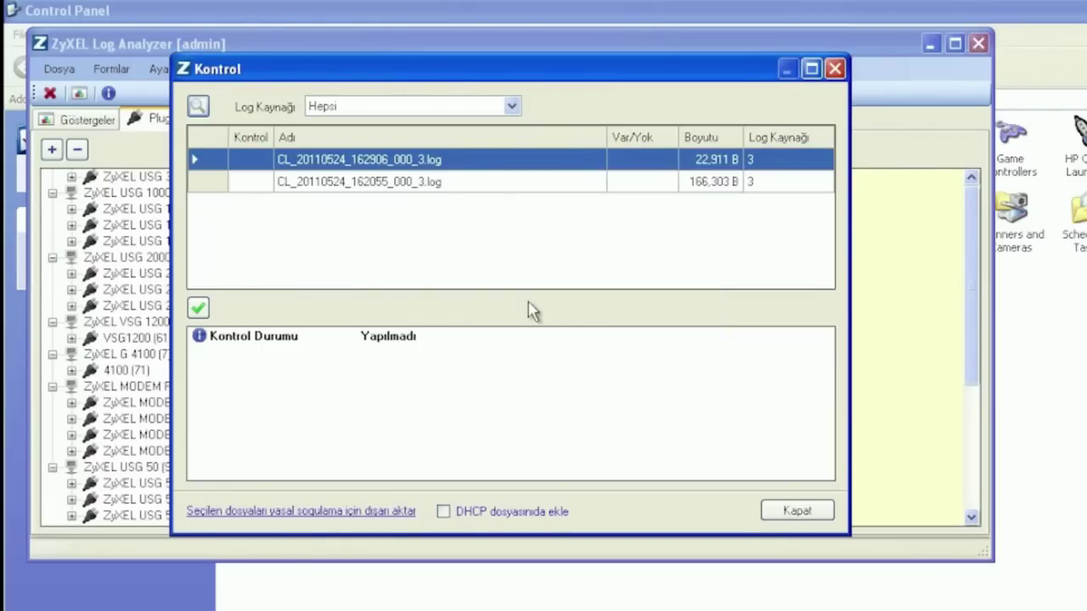
click(384, 197)
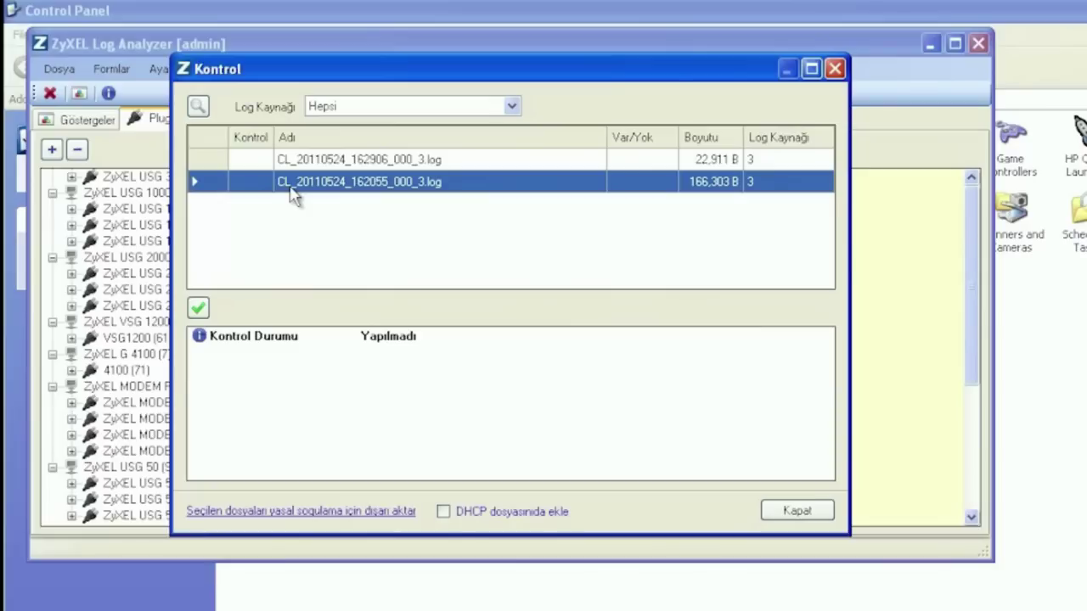
click(198, 310)
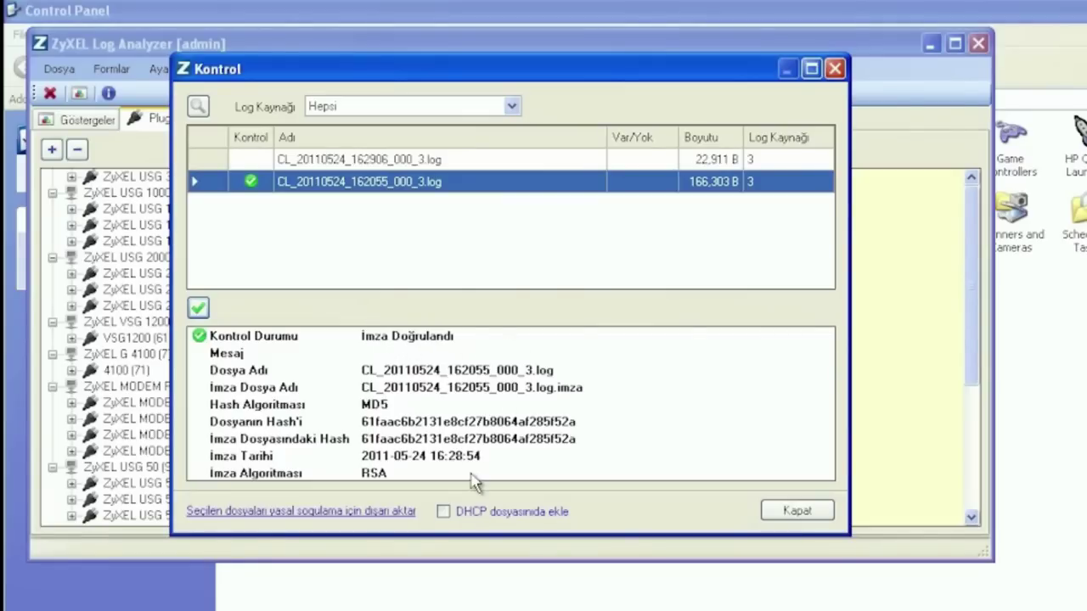
Export the verified log file for legal inquiry to the test folder on the Desktop
click(297, 513)
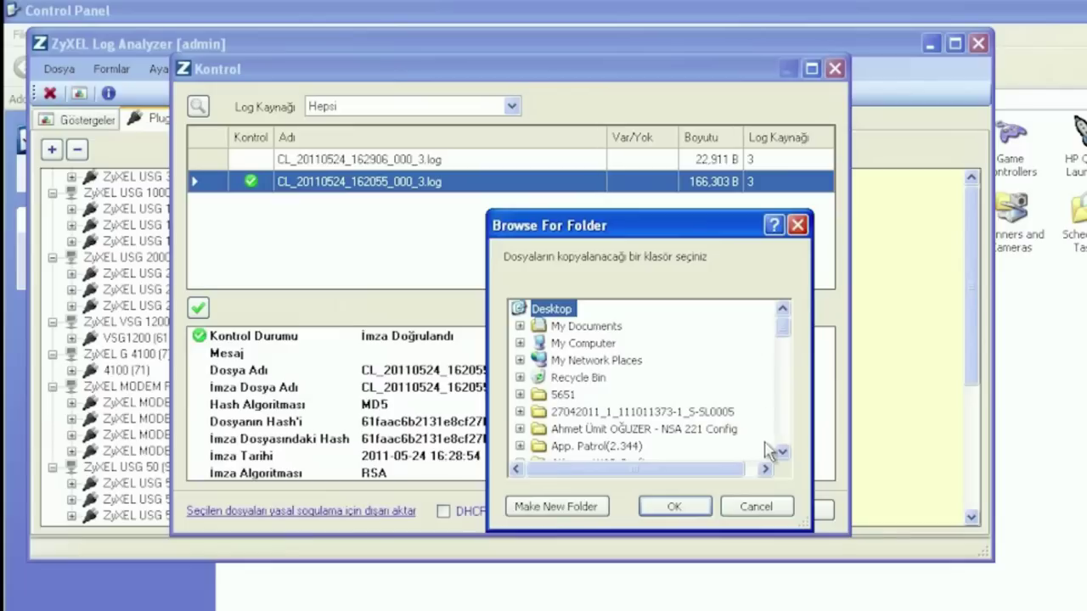
scroll(783, 450, down, 13)
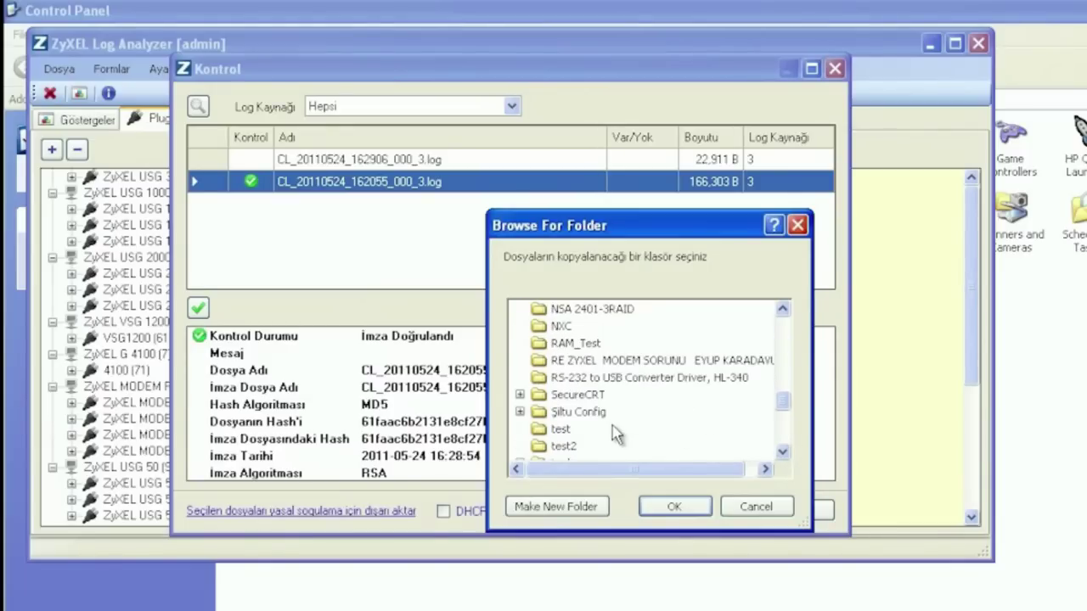
click(560, 430)
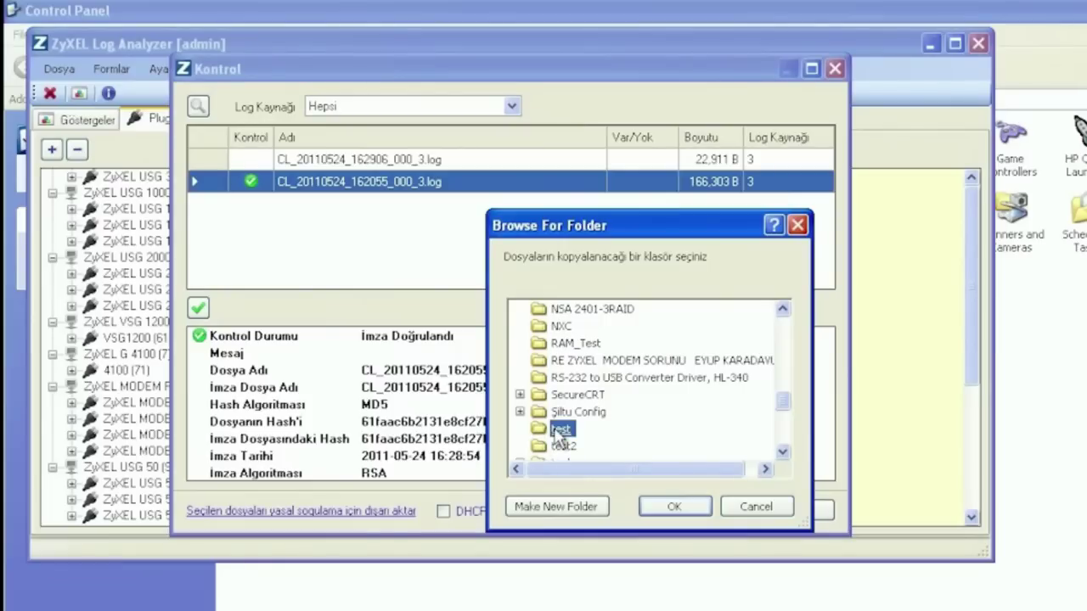
click(678, 507)
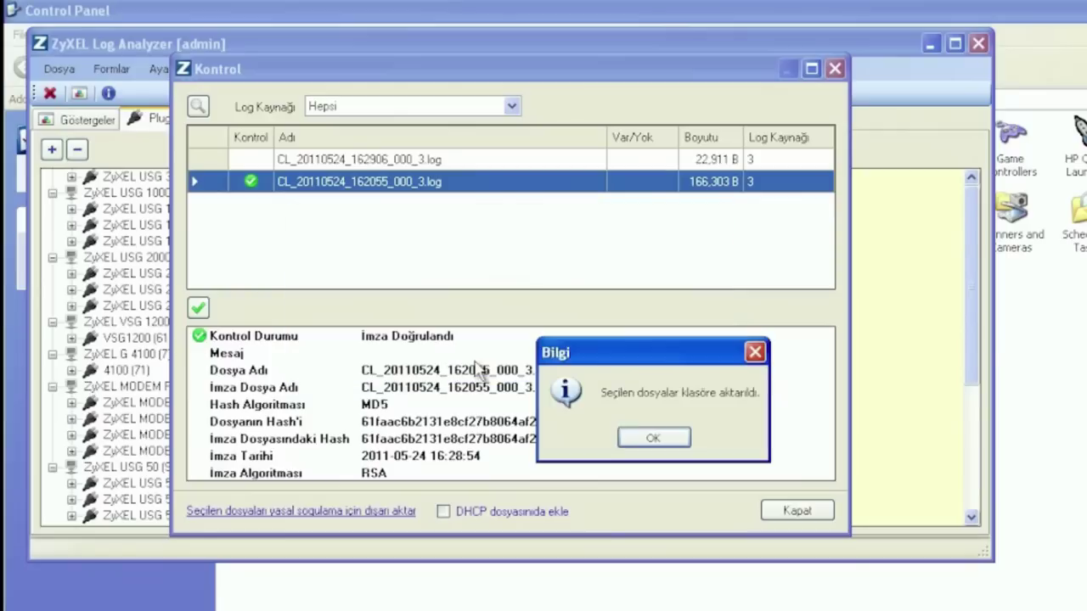
click(654, 445)
click(654, 438)
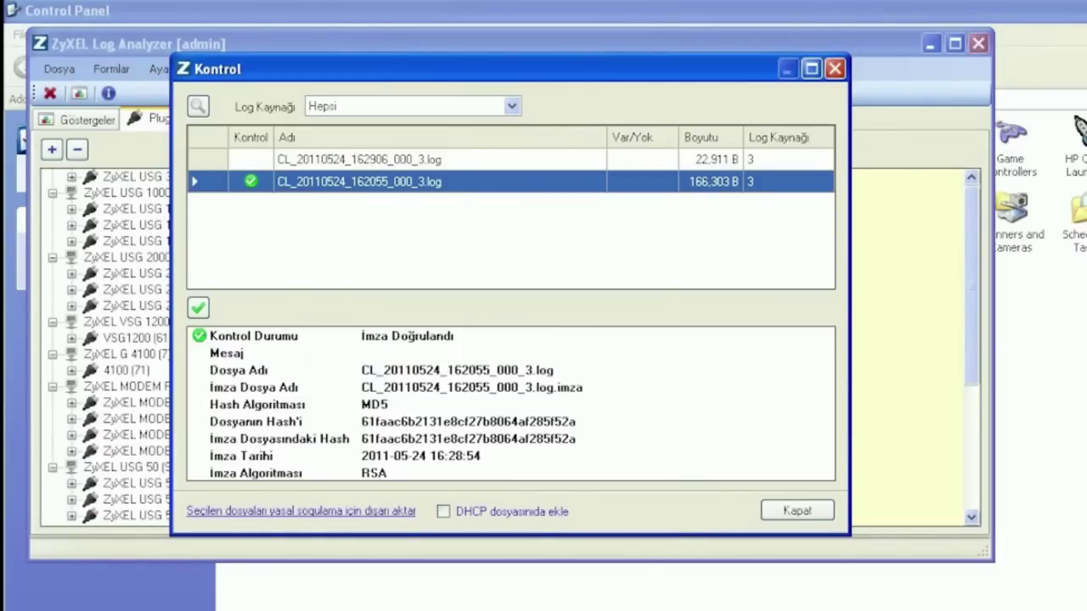
In Command Prompt, change to the Desktop\test folder and run Dogrula.exe to check the exported log's signature
key(super)
click(43, 280)
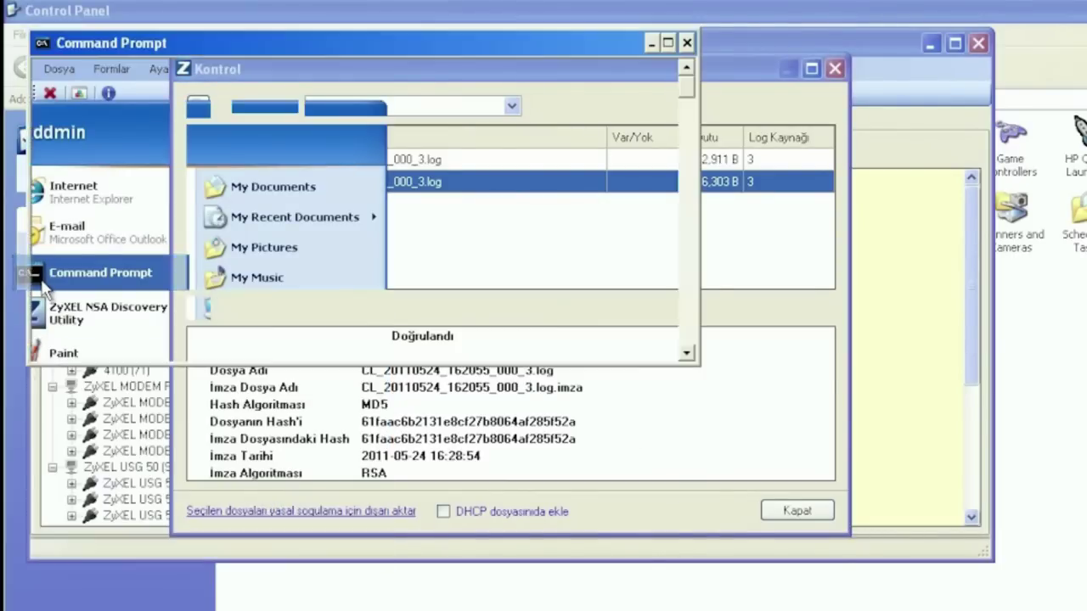
text(cd )
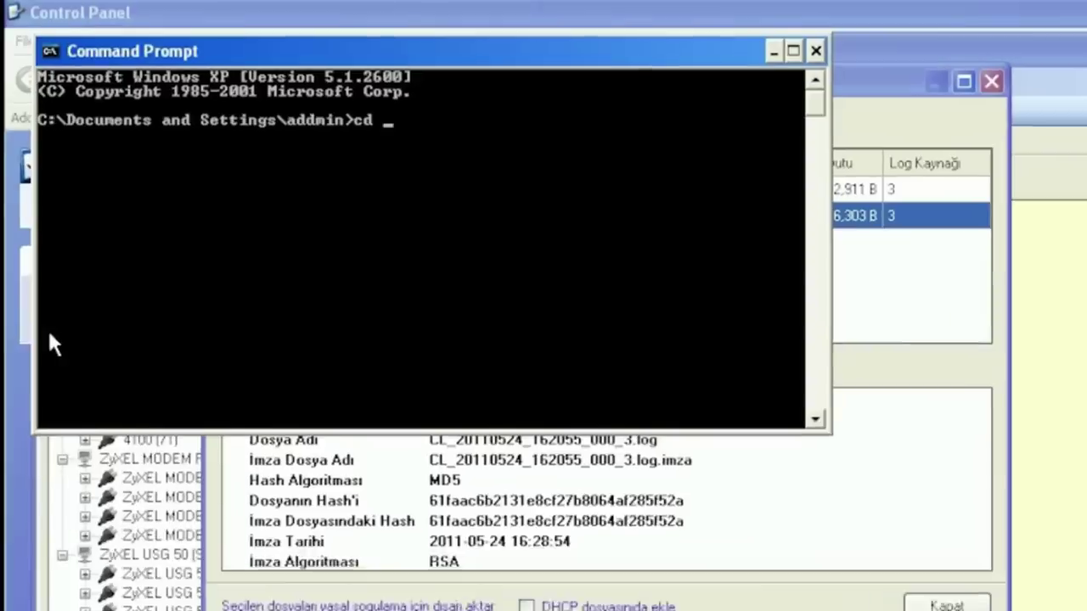
text(Desktop)
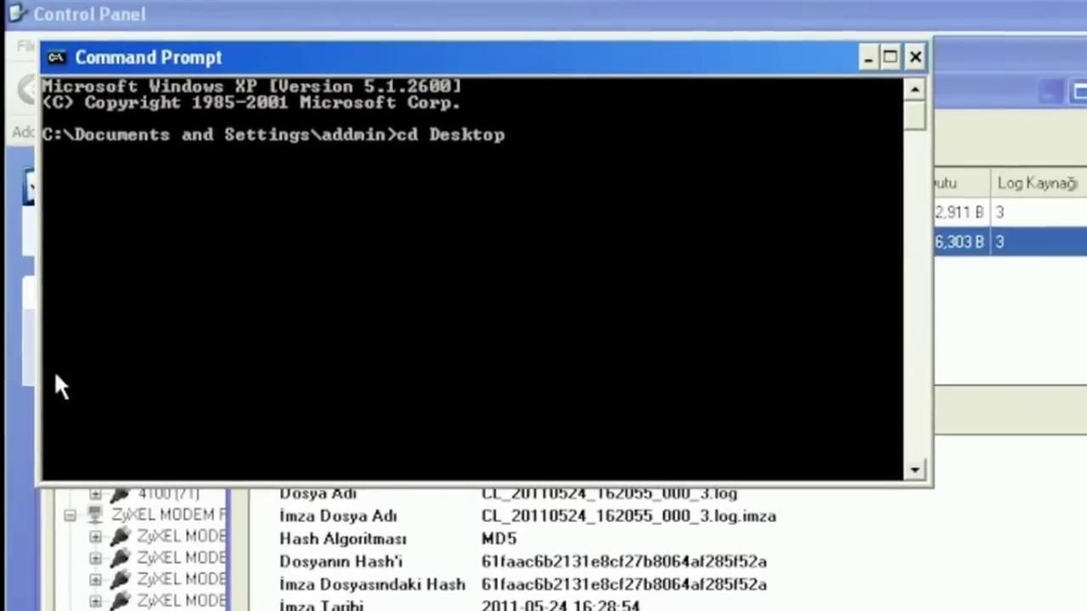
key(Return)
text(cd test)
key(Return)
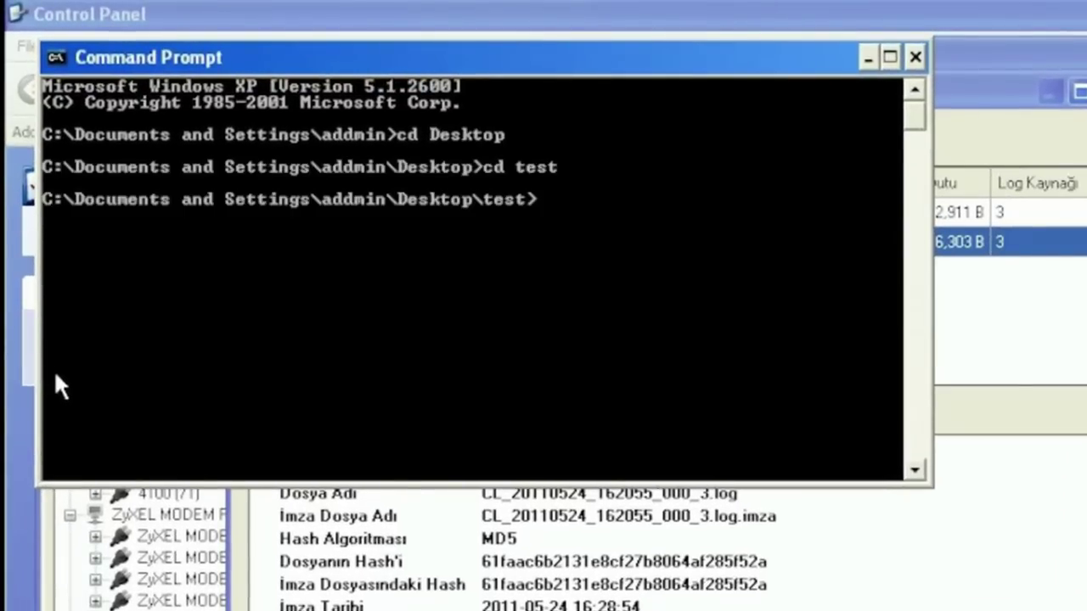
text(D)
key(Tab)
key(Return)
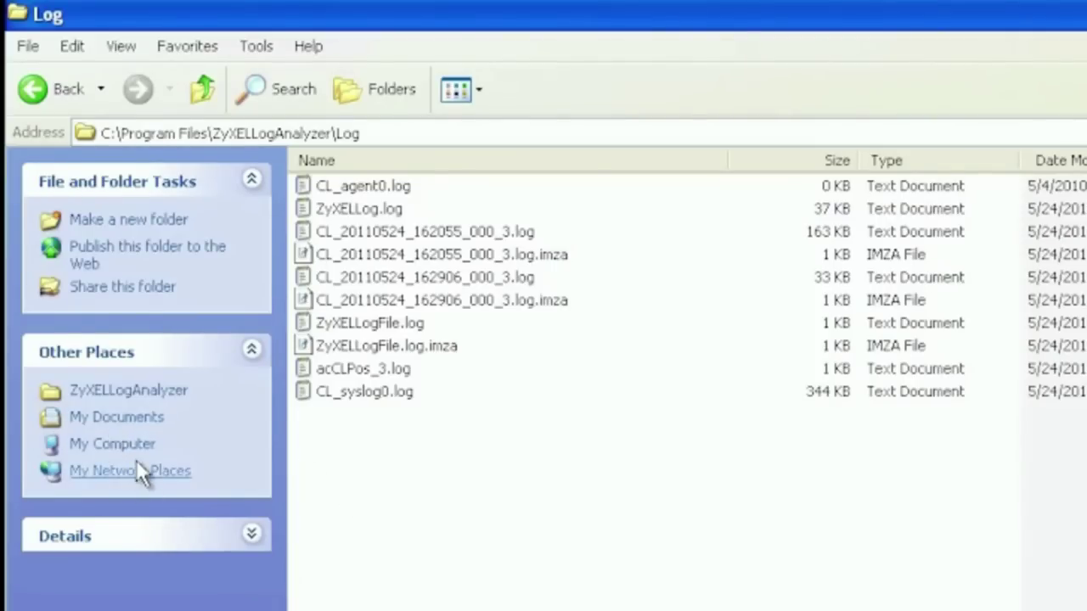
Open CL_20110524_162055_000_3.log from the Desktop\test folder in Notepad, change the first entry's ts year to 2001, and save the file
click(200, 85)
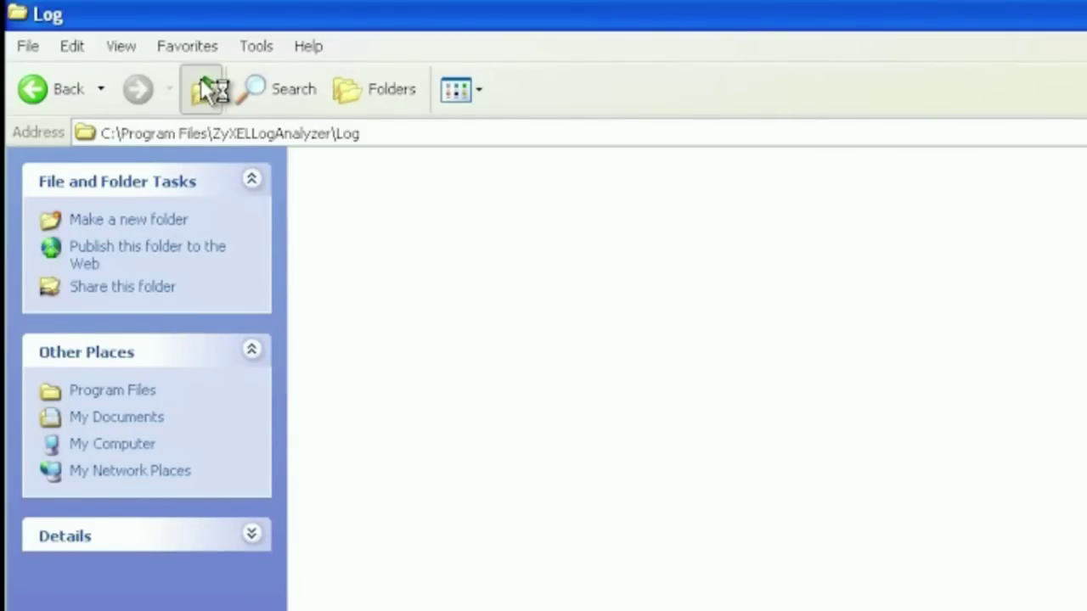
click(200, 85)
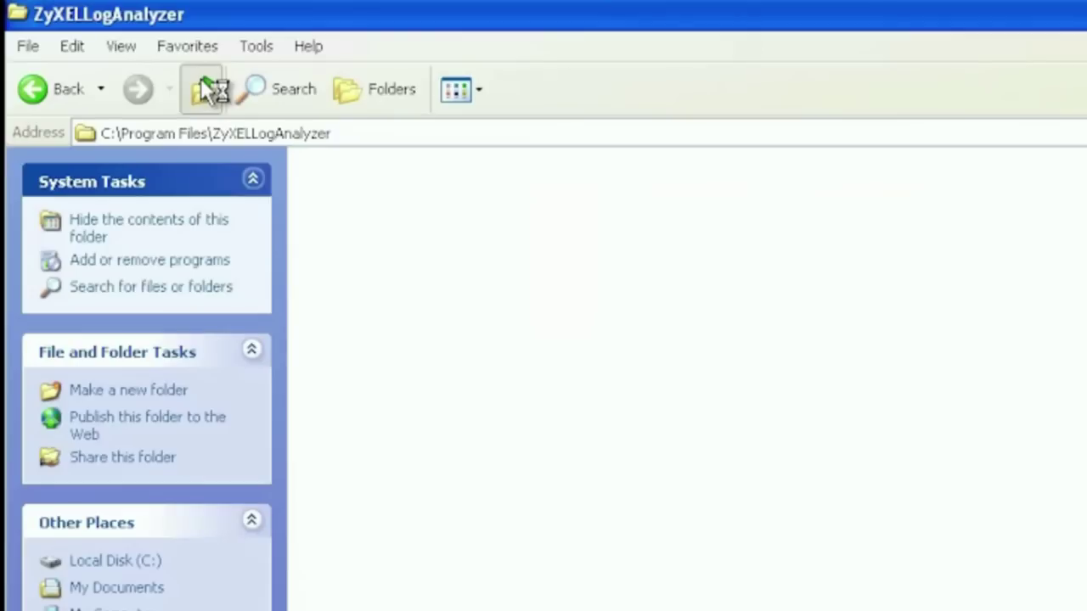
click(201, 85)
click(201, 85)
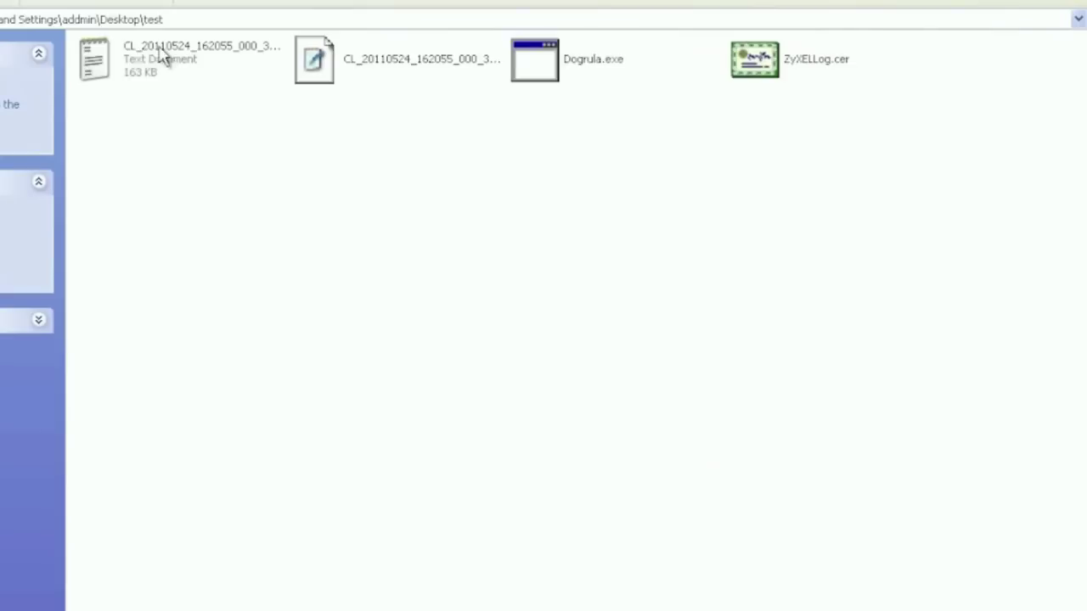
double_click(146, 68)
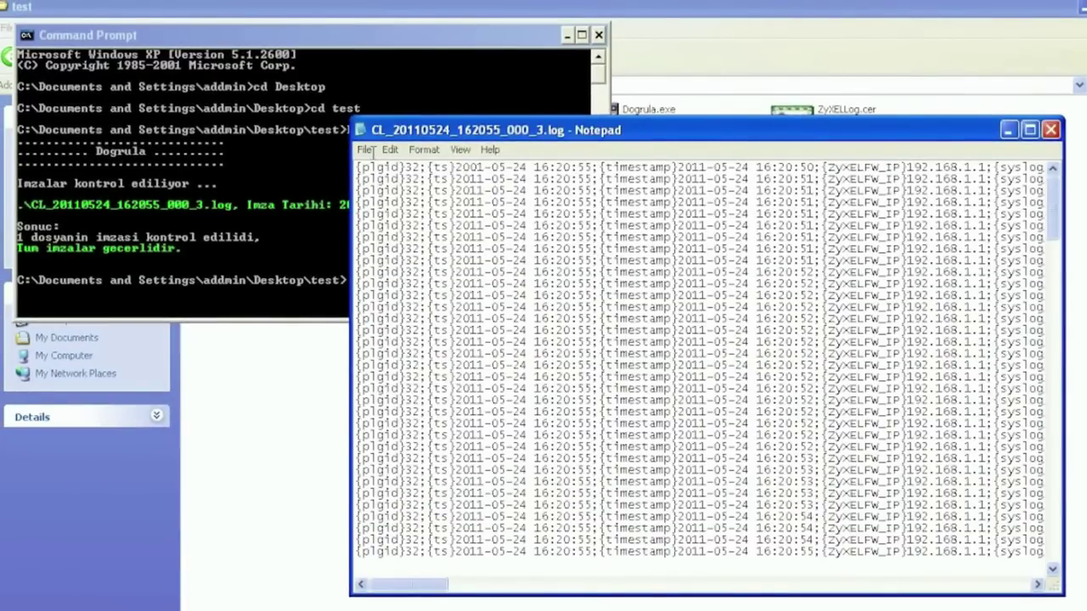
click(364, 149)
Rerun Dogrula.exe in Command Prompt to check the signature of the edited log file
click(234, 169)
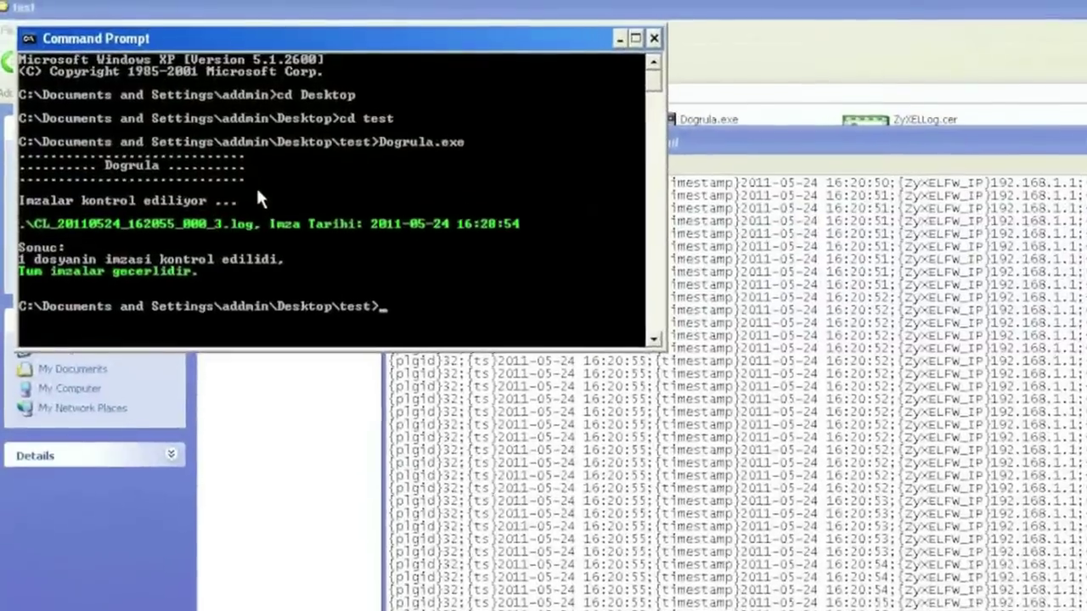
key(Up)
key(Return)
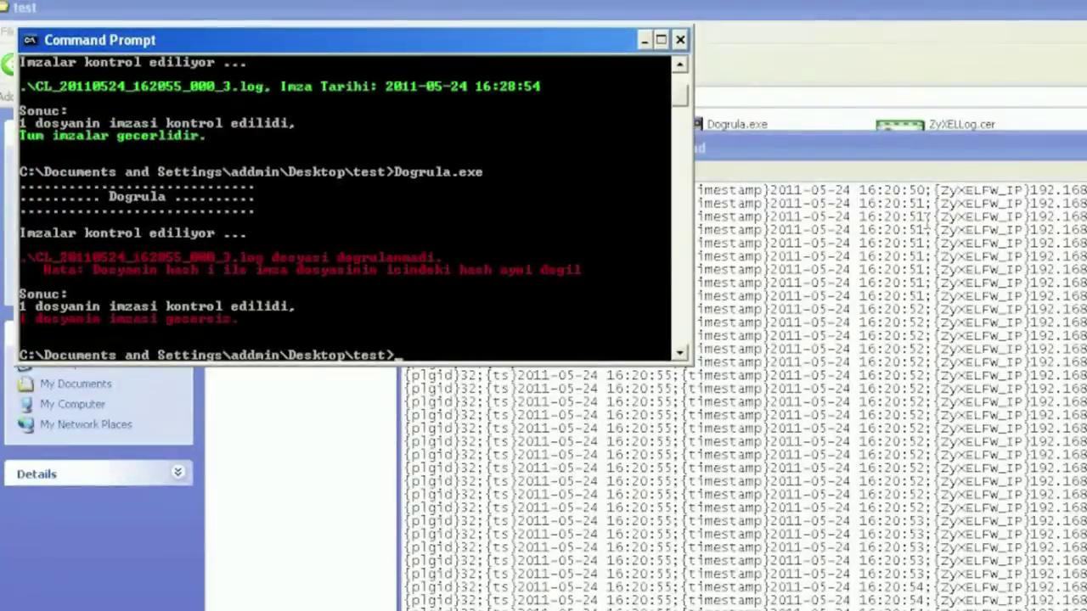
Close the edited log in Notepad, switch back to ZyXEL Log Analyzer, and close the Kontrol window
click(886, 214)
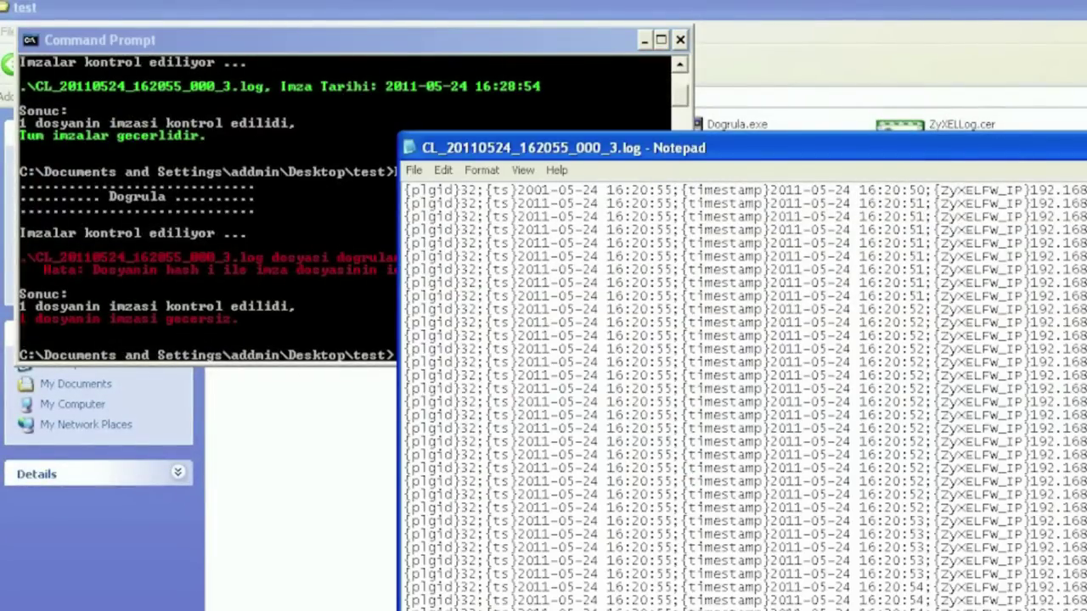
key(alt+F4)
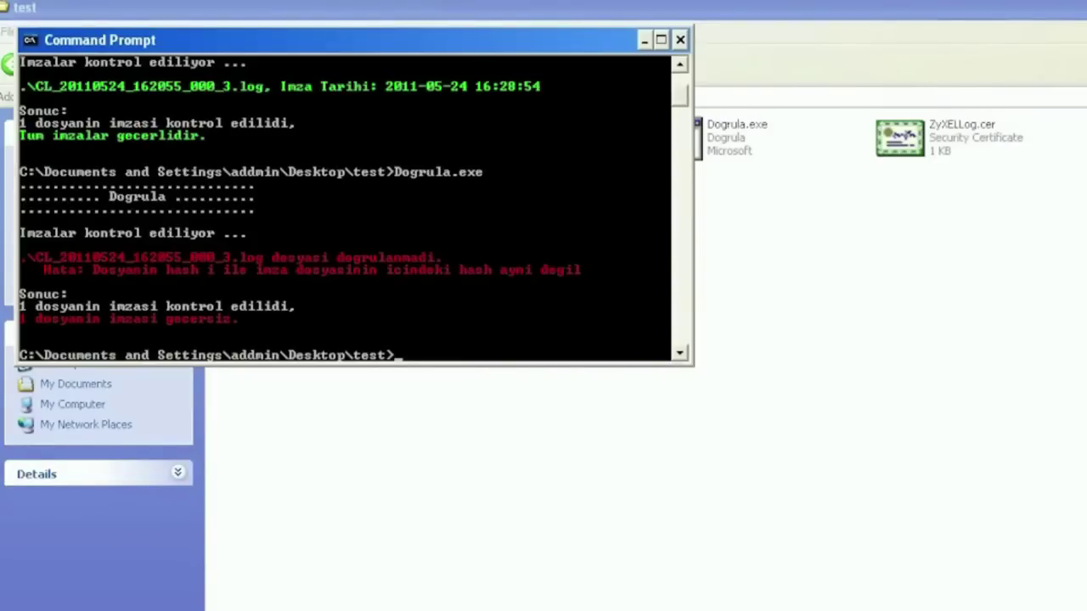
key(alt+Tab)
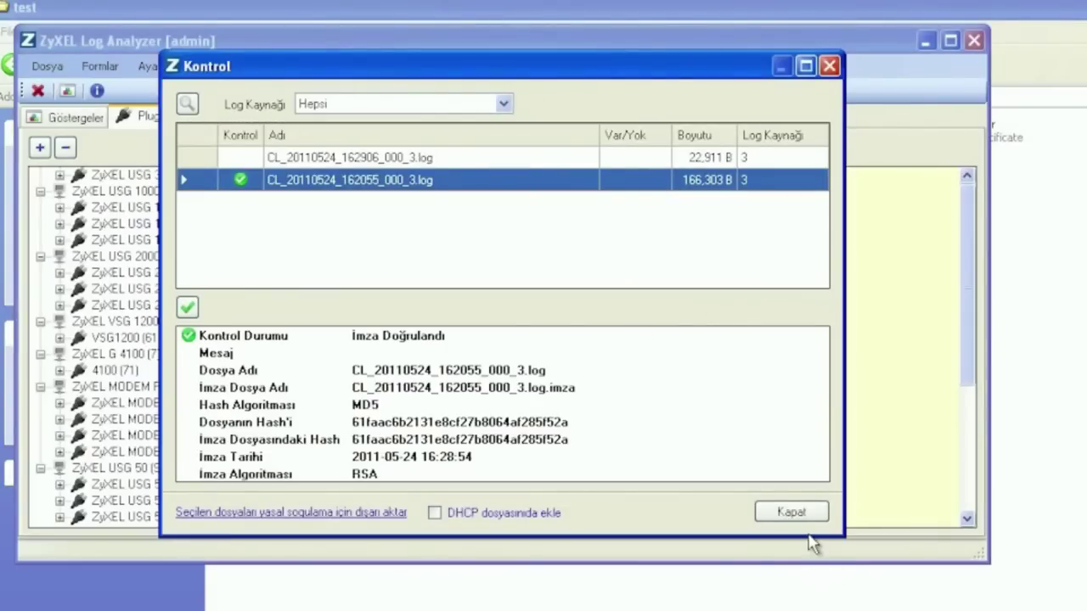
click(790, 513)
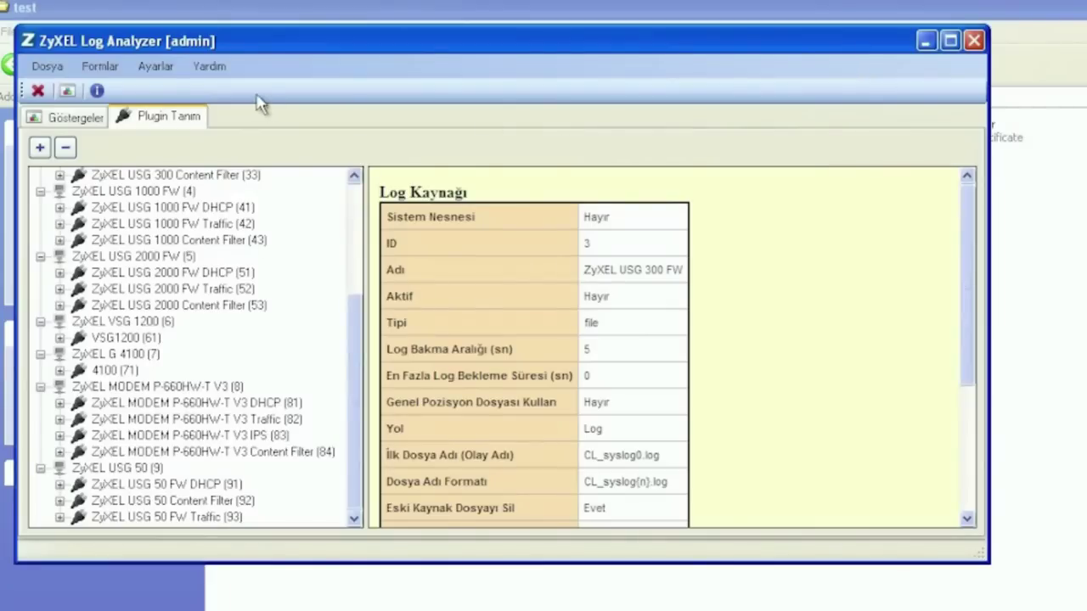
In the Arama form, search the ZyXEL USG 300 FW Traffic (32) logs for 24/05/2011 and maximize the window
click(101, 68)
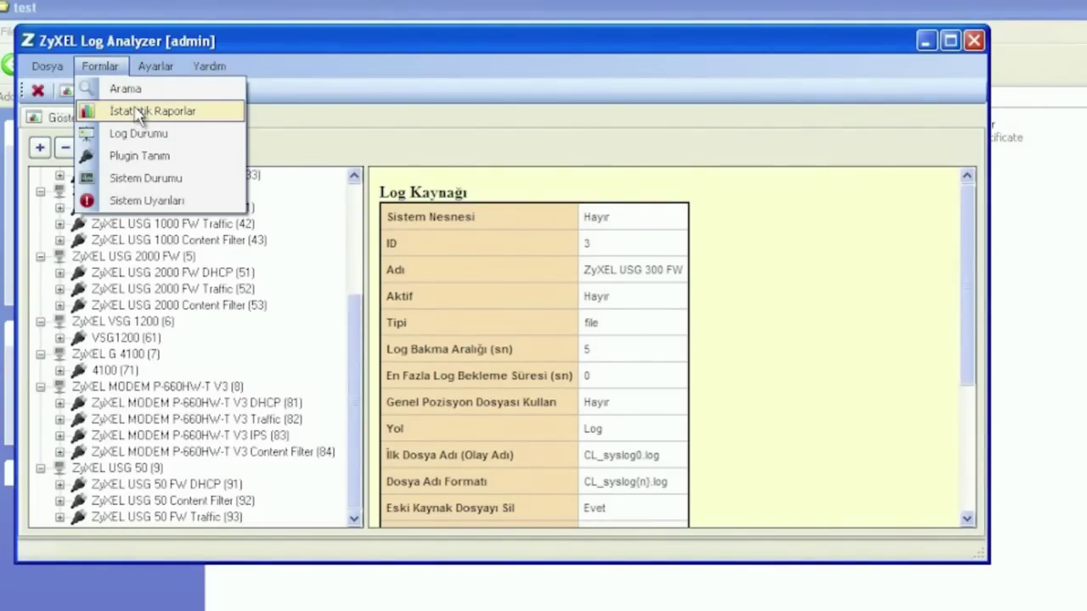
click(106, 90)
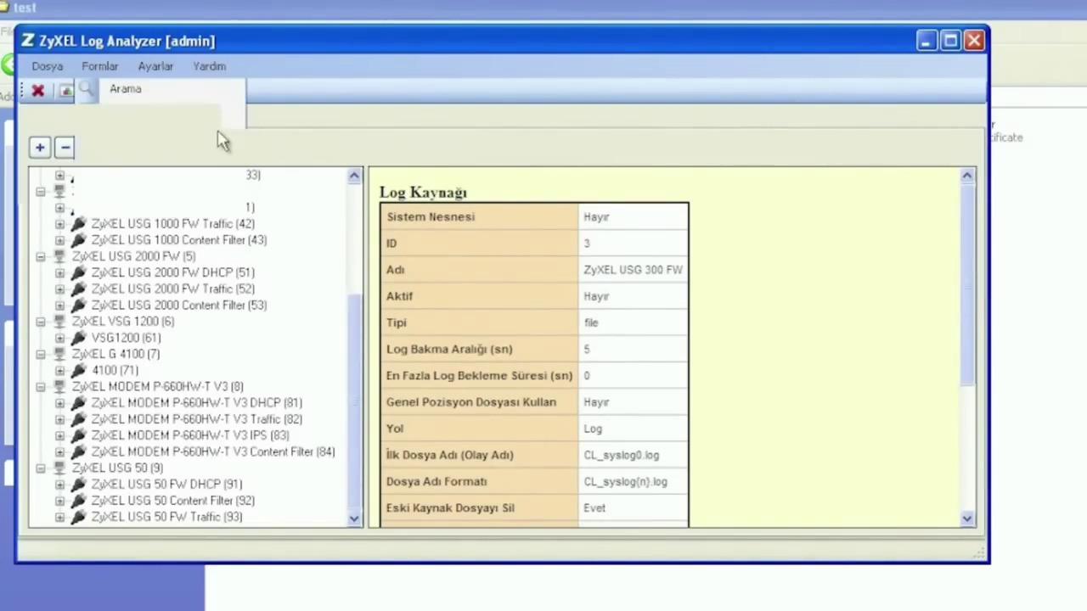
click(331, 178)
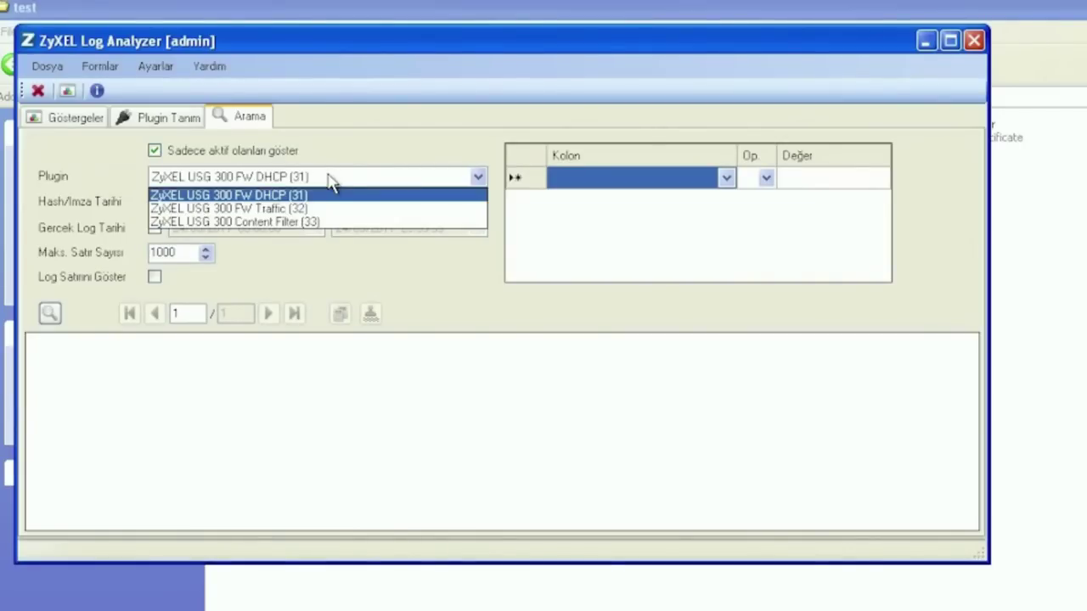
click(303, 211)
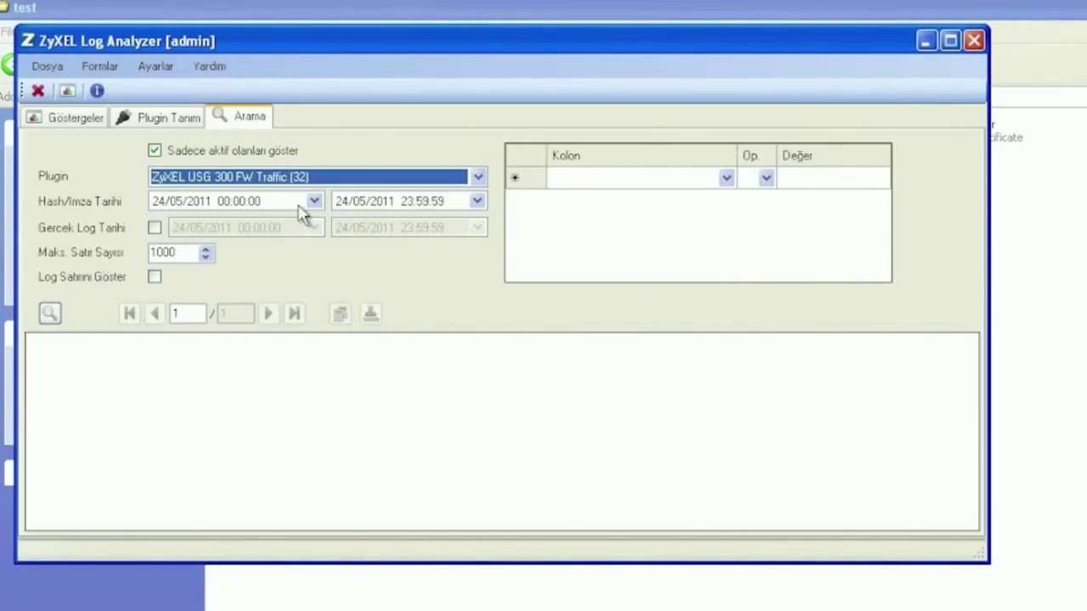
click(51, 320)
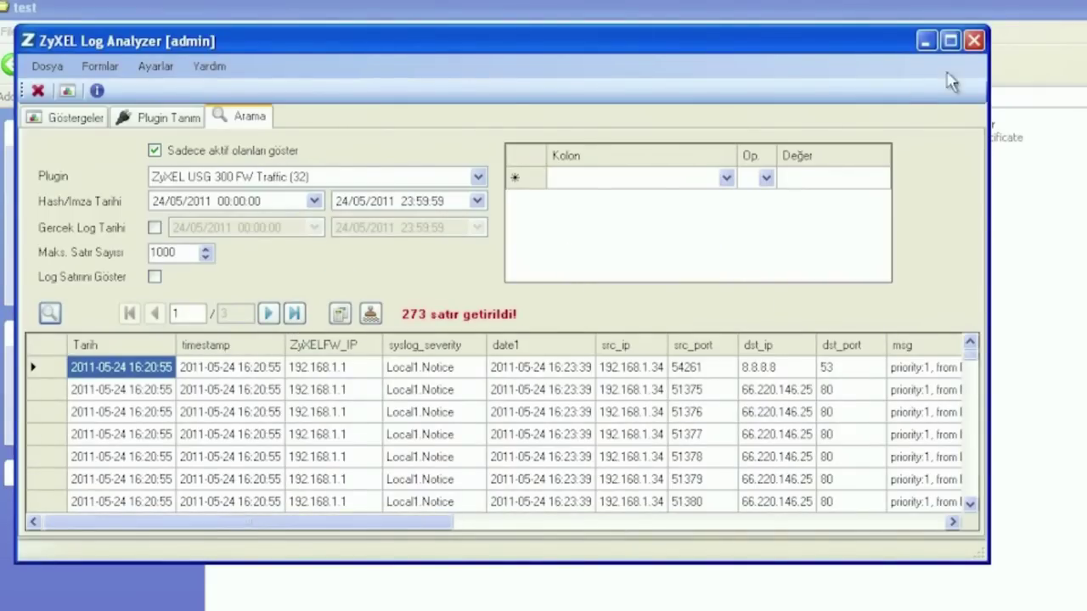
click(951, 40)
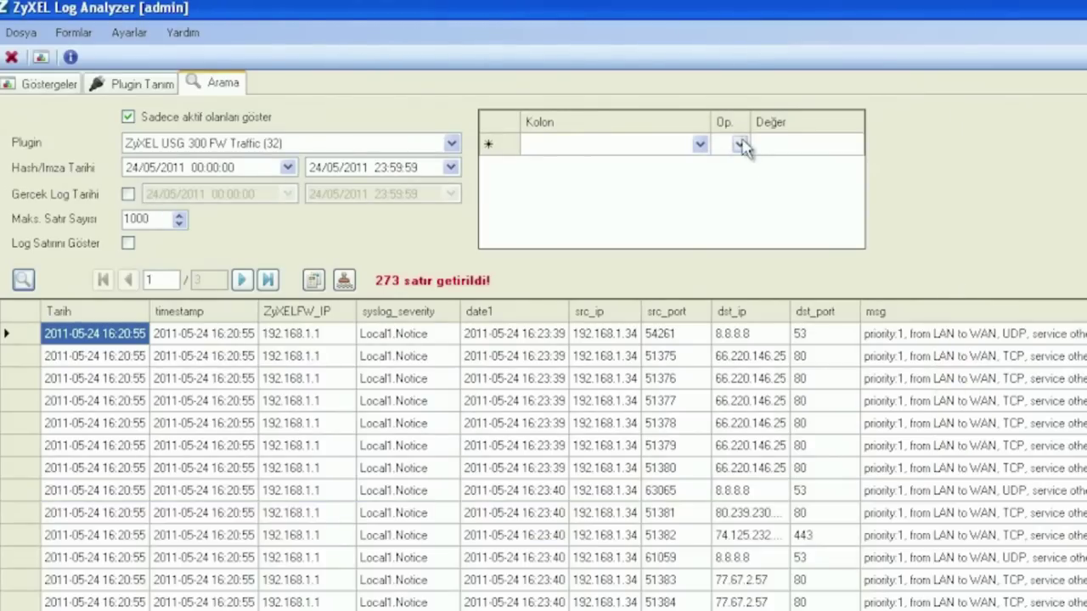
Set the operator of the first search filter row to =
click(742, 146)
click(742, 146)
click(730, 166)
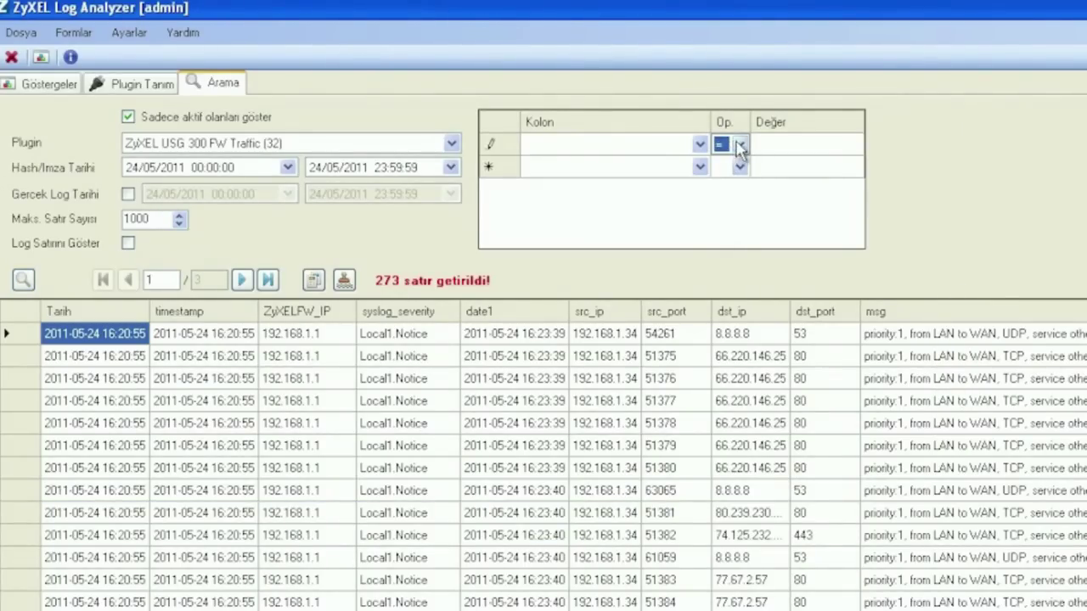
click(735, 164)
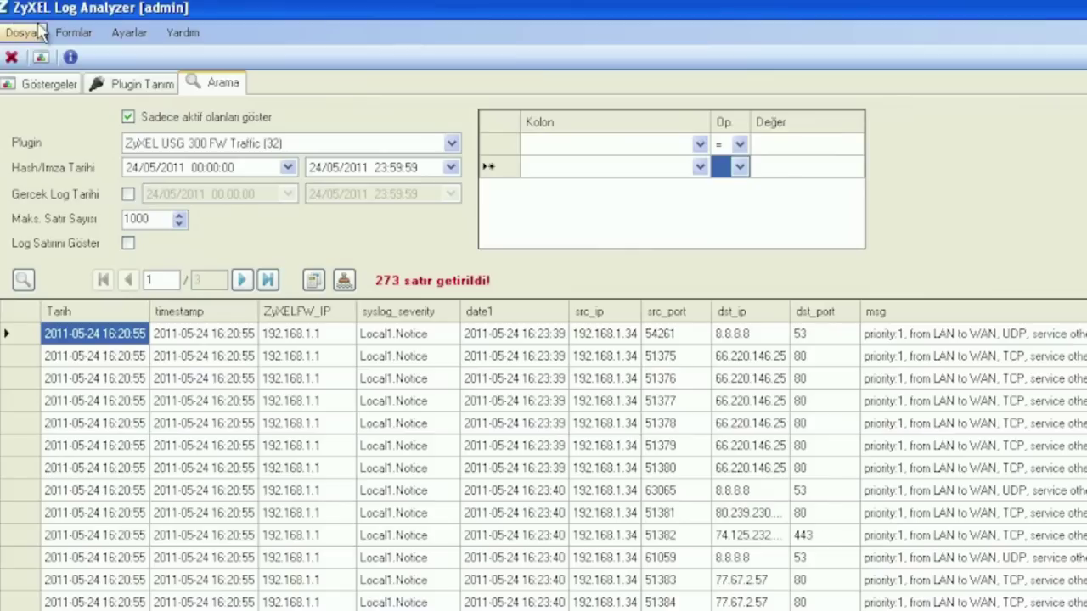
Open İstatistik Raporlar and choose the ZyXEL USG 300 Content Filter (33) statistic En Cok Ziyaret Edilen Web Siteleri (3)
click(73, 33)
click(82, 83)
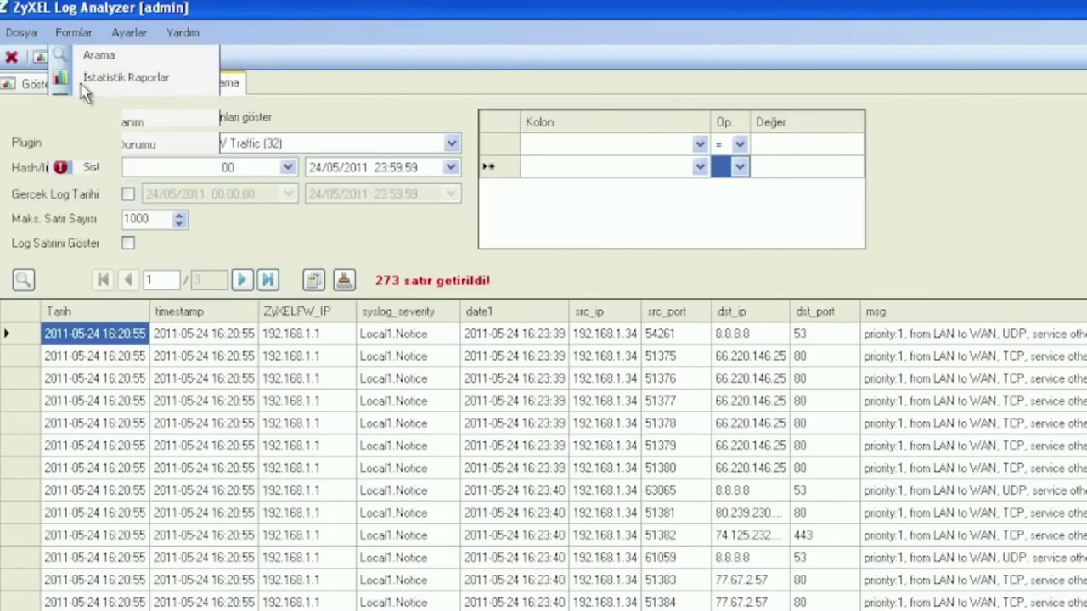
click(238, 114)
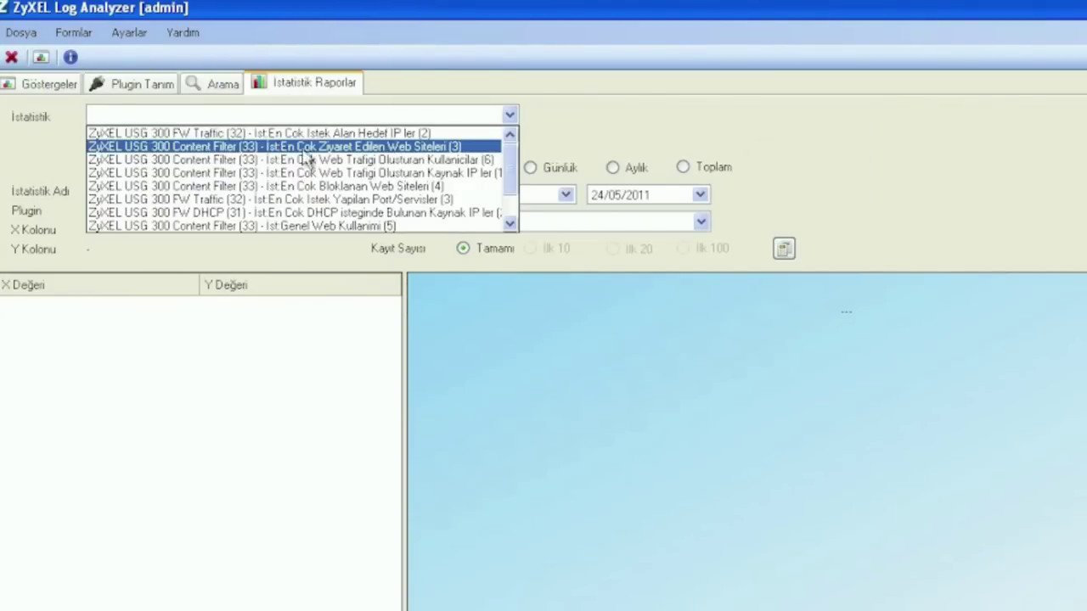
click(312, 148)
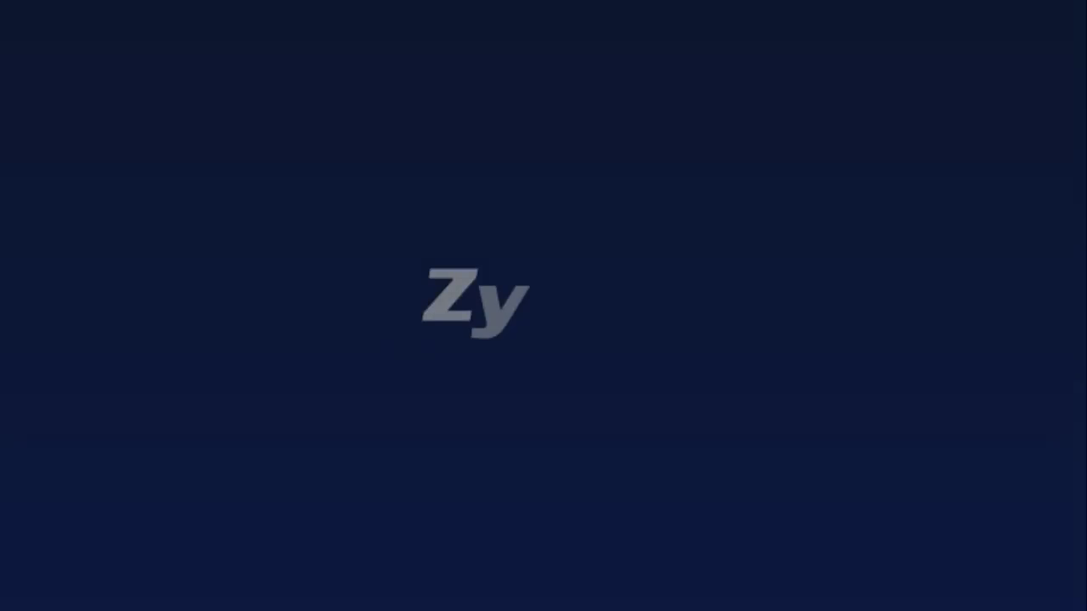